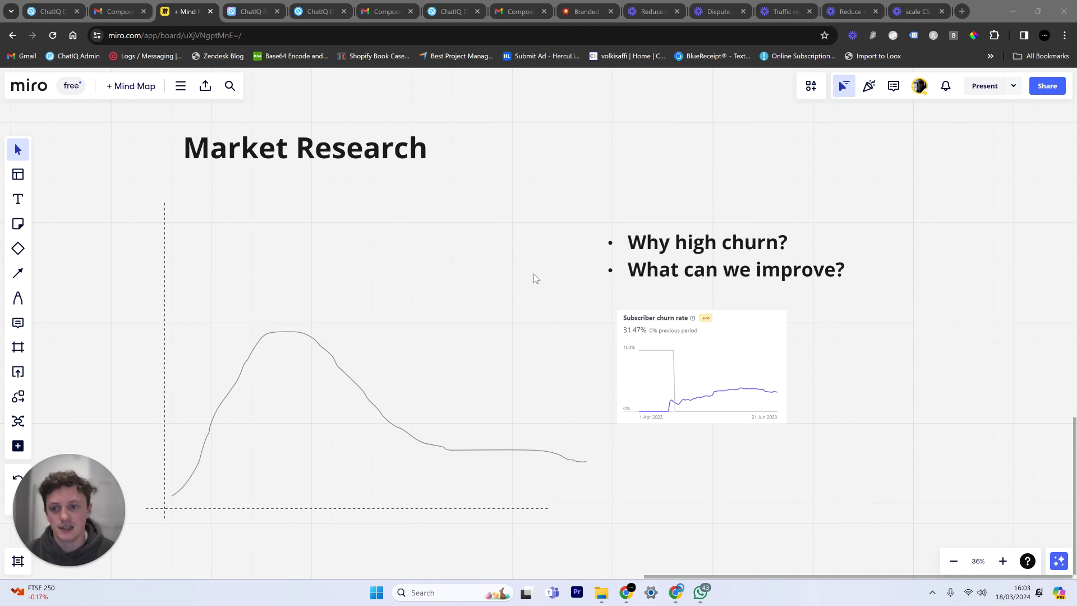
# Step: Add a 'time' text label below the chart's horizontal axis
pyautogui.hscroll(-5, 564, 303)
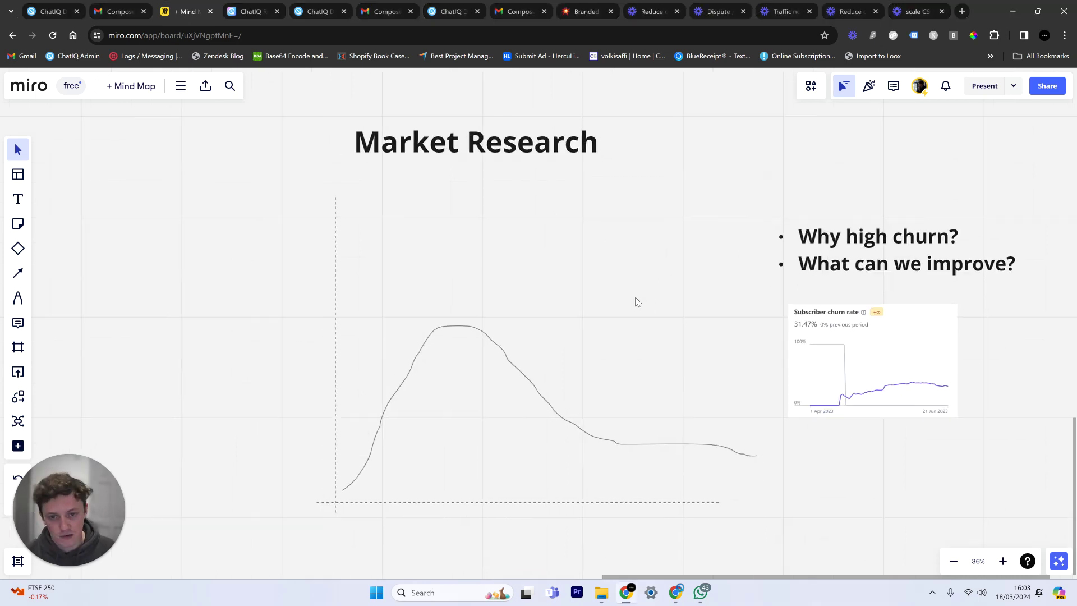
pyautogui.scroll(2, 594, 329)
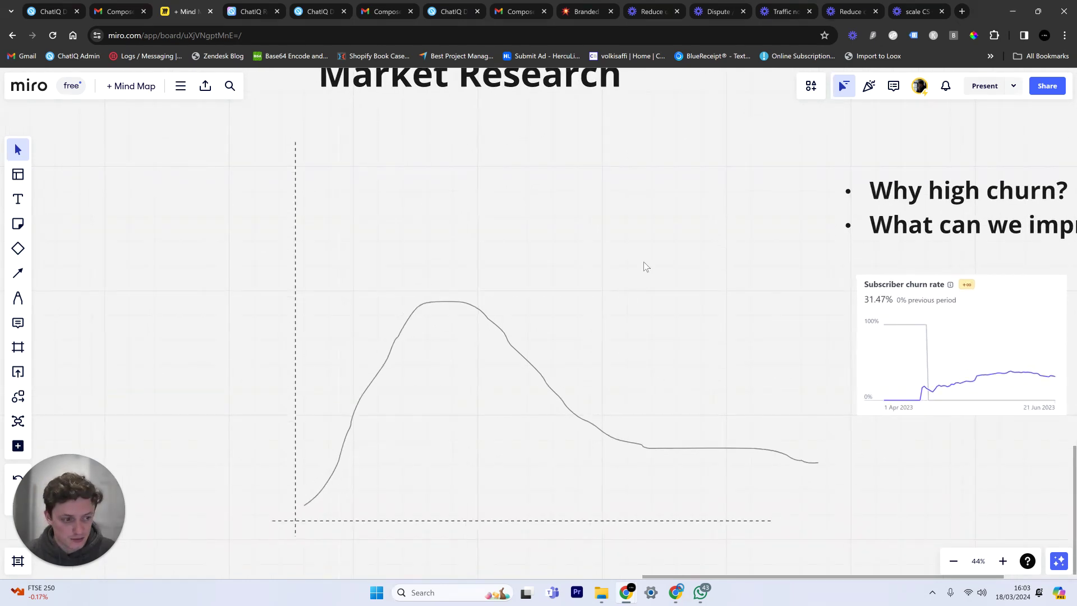
pyautogui.scroll(-2, 644, 261)
pyautogui.scroll(1, 644, 260)
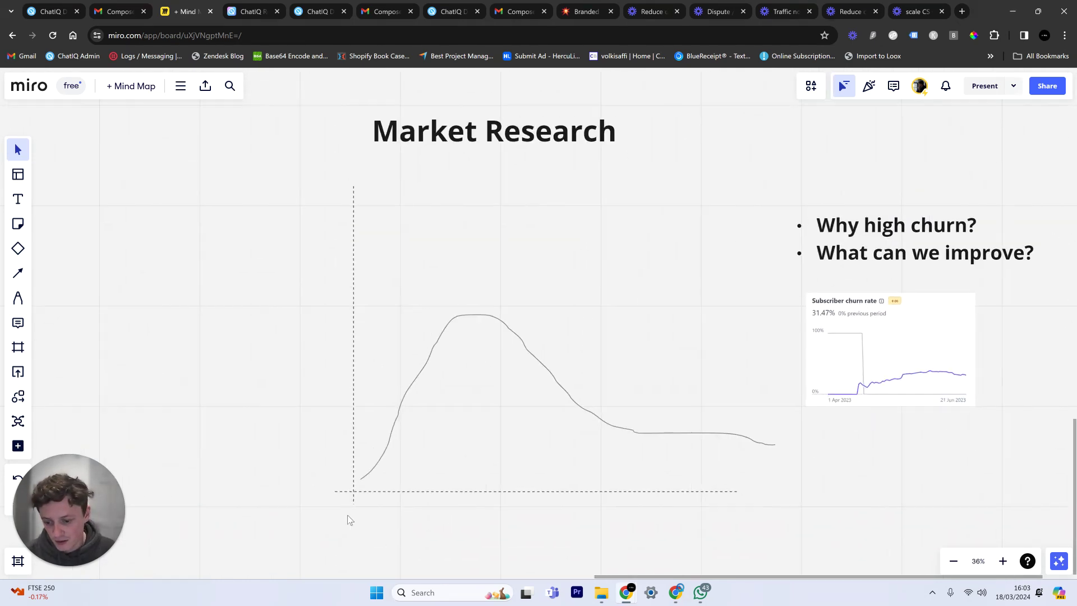
pyautogui.press('t')
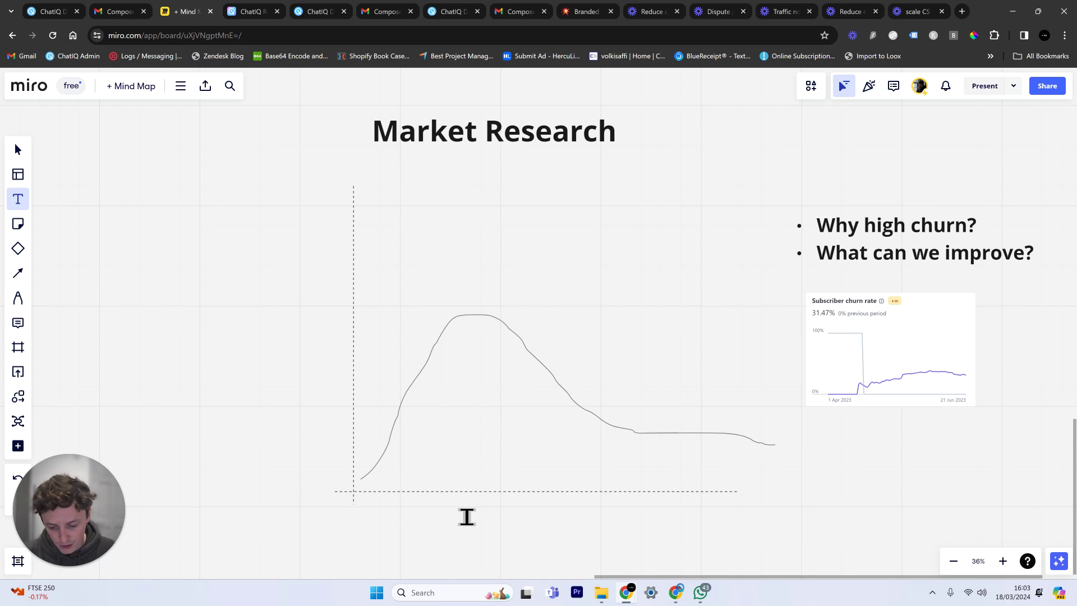
pyautogui.click(466, 515)
pyautogui.write('time')
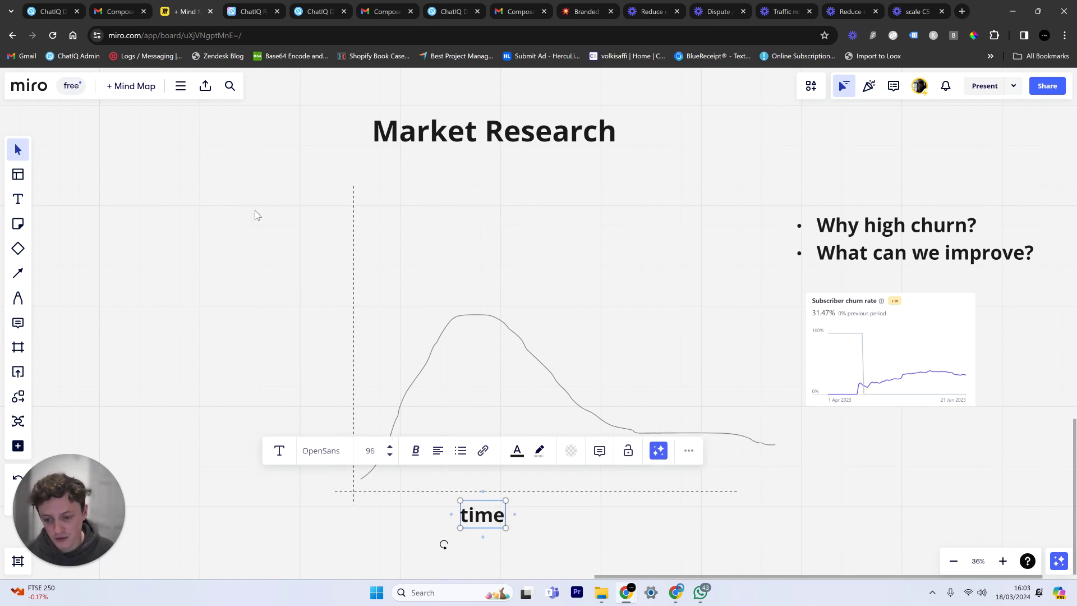
pyautogui.click(297, 300)
# Step: Add a 'rev' text label beside the vertical axis and nudge it right
pyautogui.press('t')
pyautogui.click(269, 301)
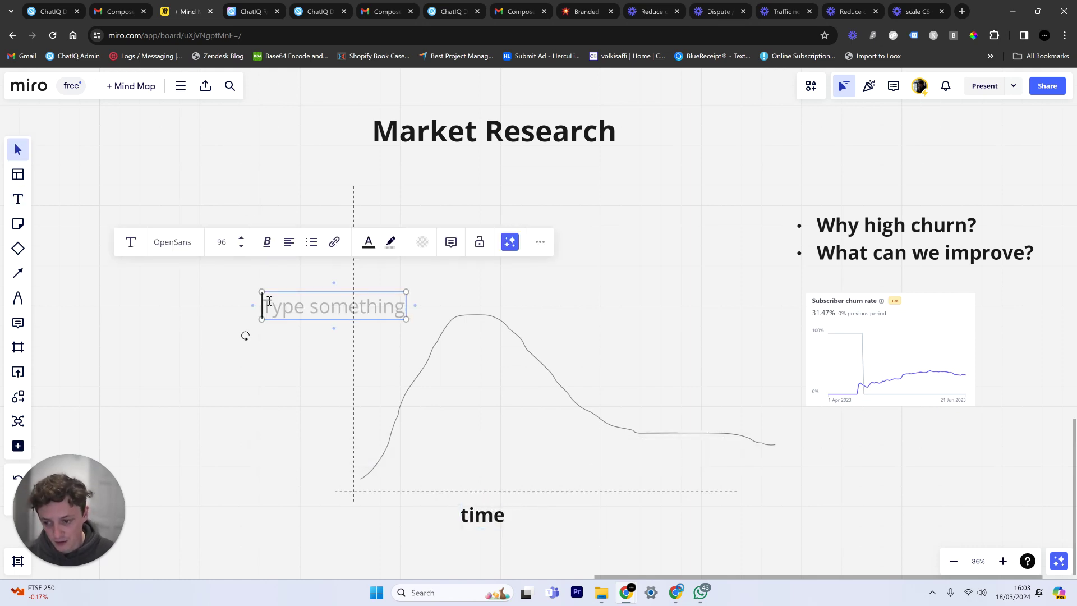
pyautogui.write('rev')
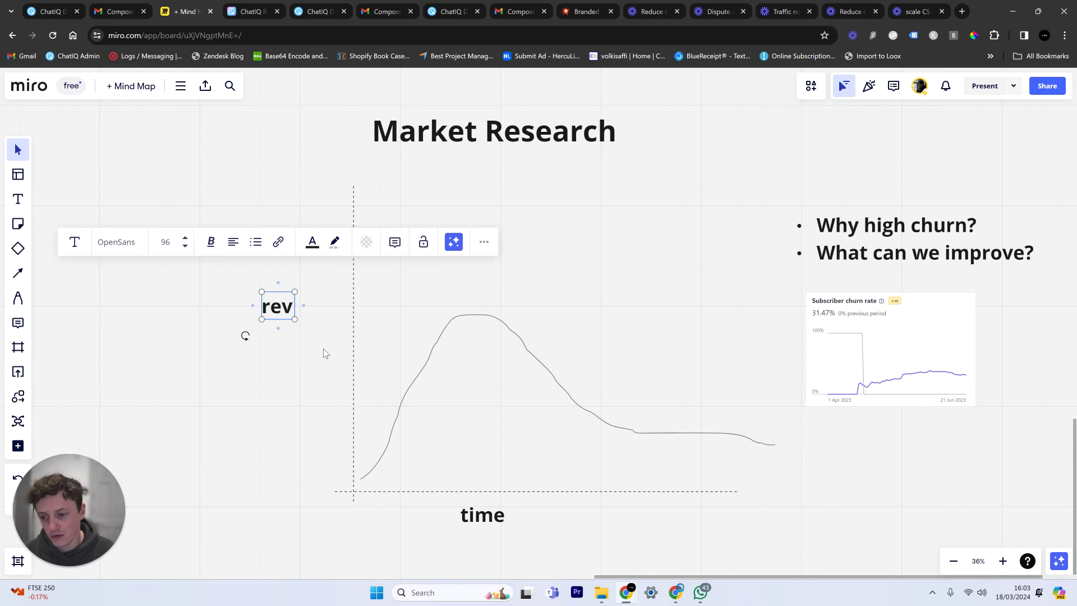
pyautogui.click(302, 310)
pyautogui.moveTo(291, 310); pyautogui.dragTo(318, 310)
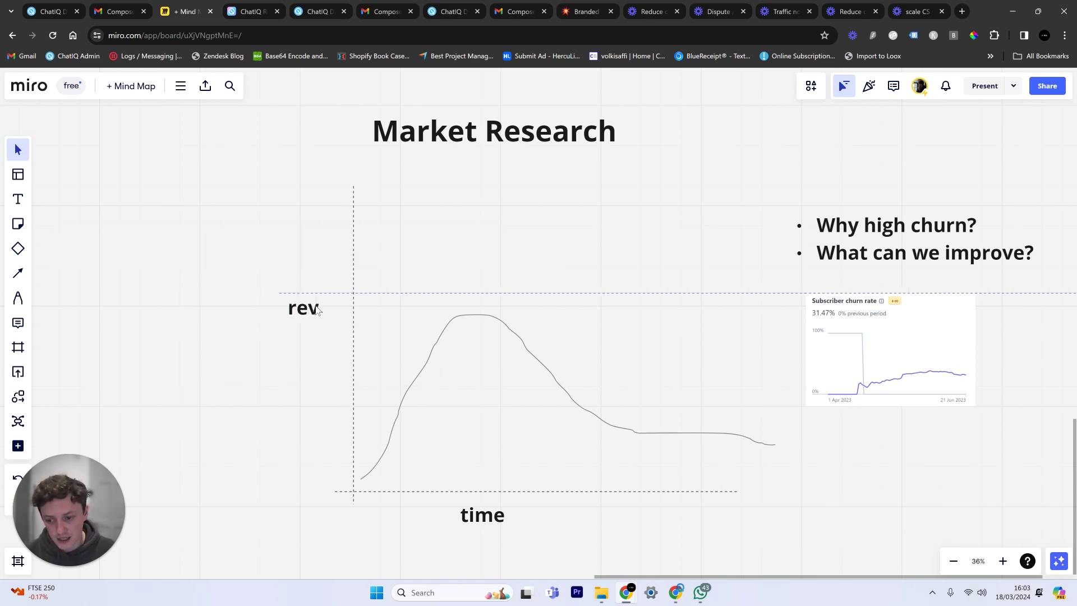
# Step: Pen-draw a line from the curve's falling side down to the time axis, undoing a stray mark
pyautogui.press('p')
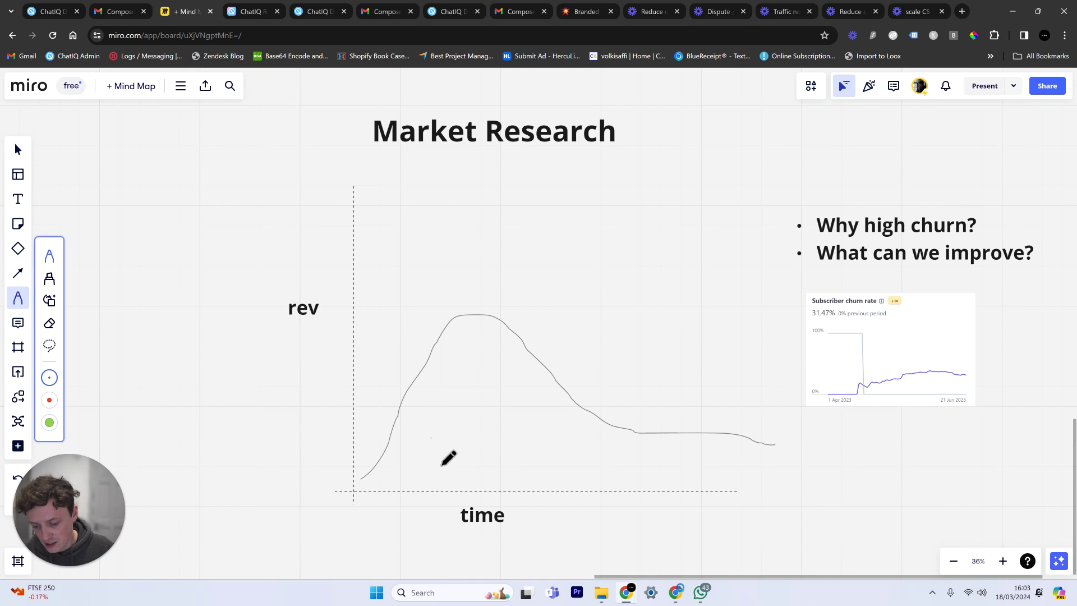
pyautogui.scroll(-3, 416, 452)
pyautogui.moveTo(416, 452); pyautogui.dragTo(294, 601)
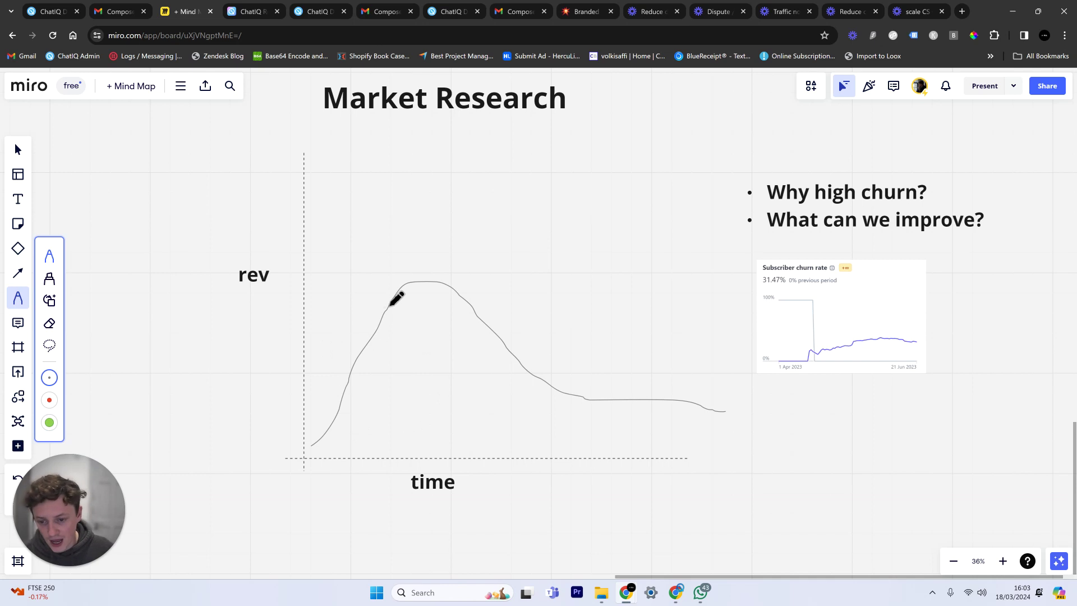
pyautogui.moveTo(509, 348)
pyautogui.mouseDown()
pyautogui.moveTo(645, 459)
pyautogui.moveTo(655, 454)
pyautogui.moveTo(634, 469)
pyautogui.moveTo(657, 467)
pyautogui.moveTo(651, 447)
pyautogui.mouseUp()
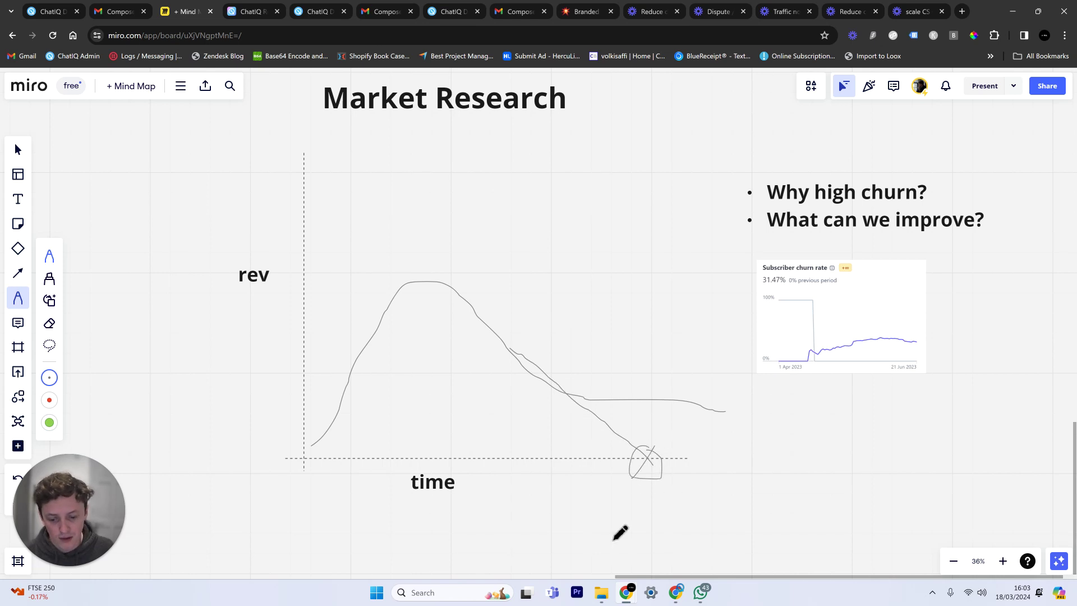
pyautogui.scroll(-2, 621, 531)
pyautogui.moveTo(588, 459)
pyautogui.mouseDown()
pyautogui.moveTo(590, 441)
pyautogui.moveTo(633, 471)
pyautogui.moveTo(655, 469)
pyautogui.mouseUp()
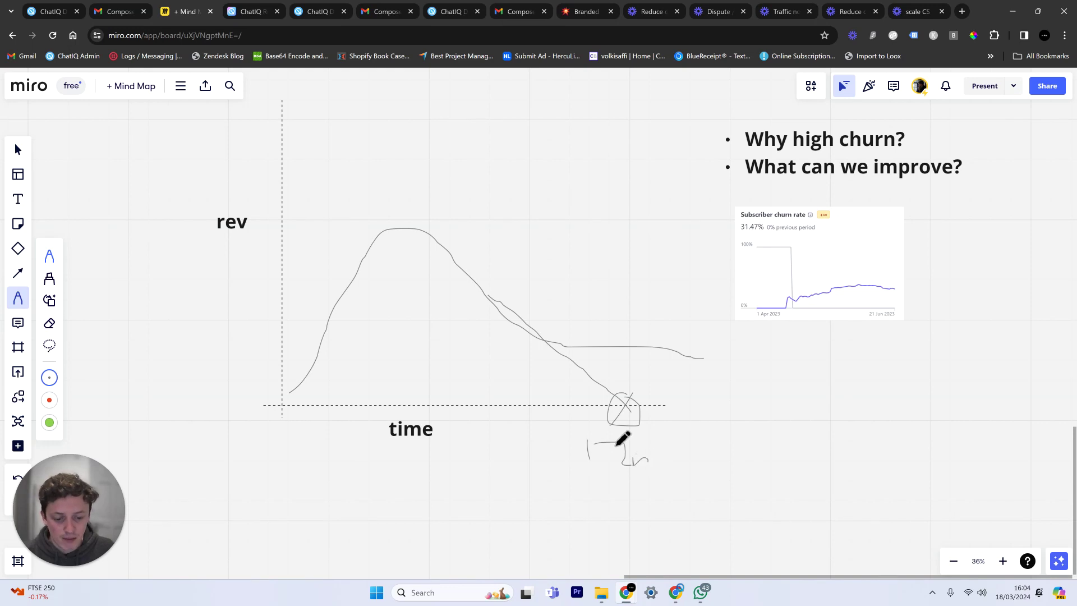
pyautogui.hotkey('ctrl', 'z')
pyautogui.hotkey('ctrl', 'z')
pyautogui.hotkey('ctrl', 'z')
pyautogui.hotkey('ctrl', 'z')
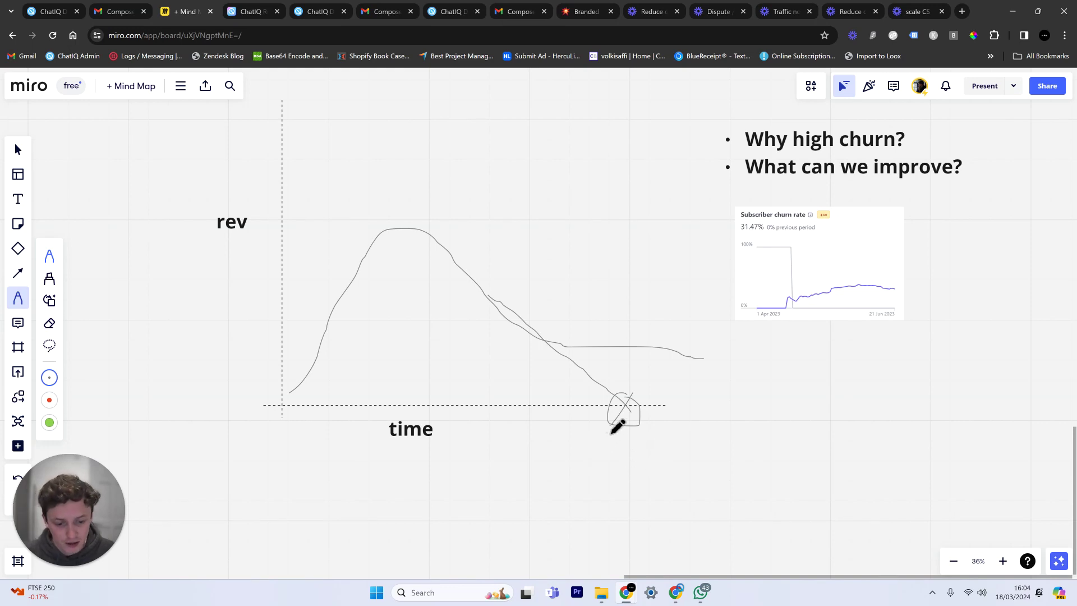
pyautogui.scroll(3, 356, 291)
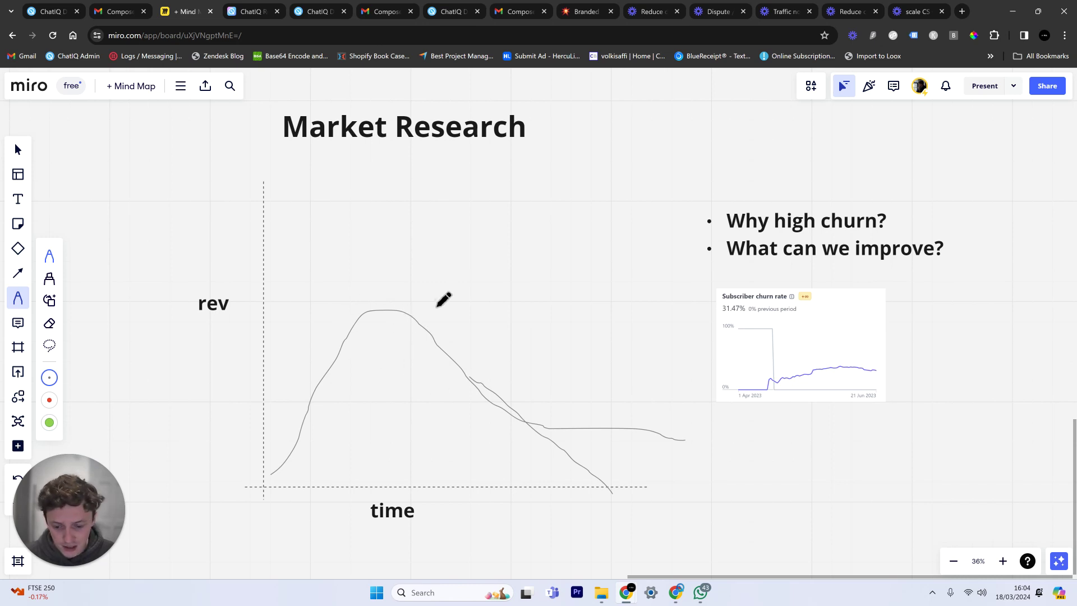
pyautogui.moveTo(512, 288); pyautogui.dragTo(454, 297)
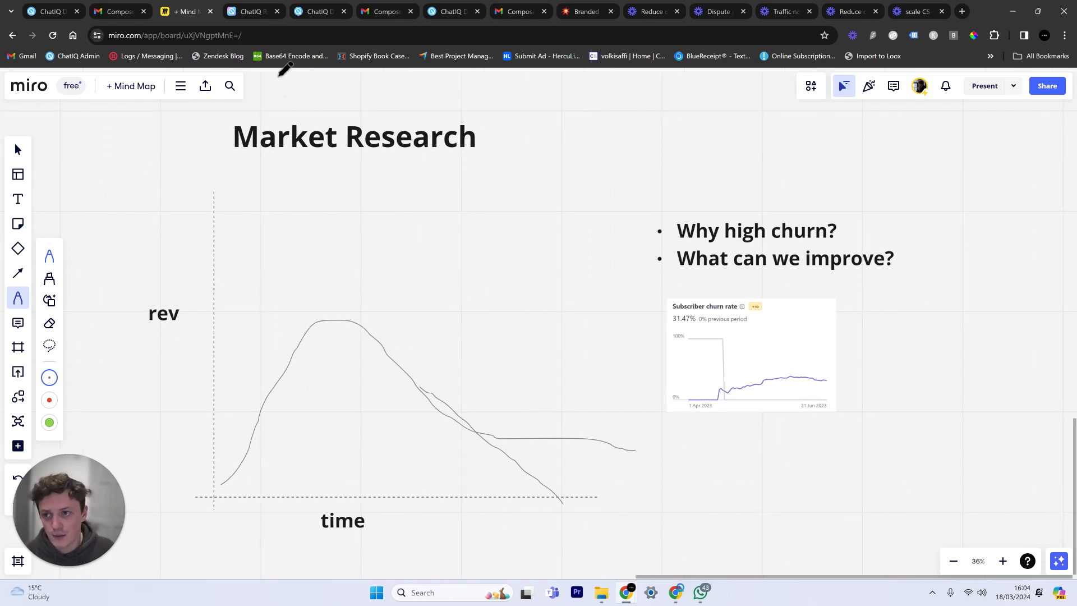
# Step: Switch to the ChatIQ site and scroll the chatiq.ai homepage to the phone chat demo
pyautogui.click(251, 8)
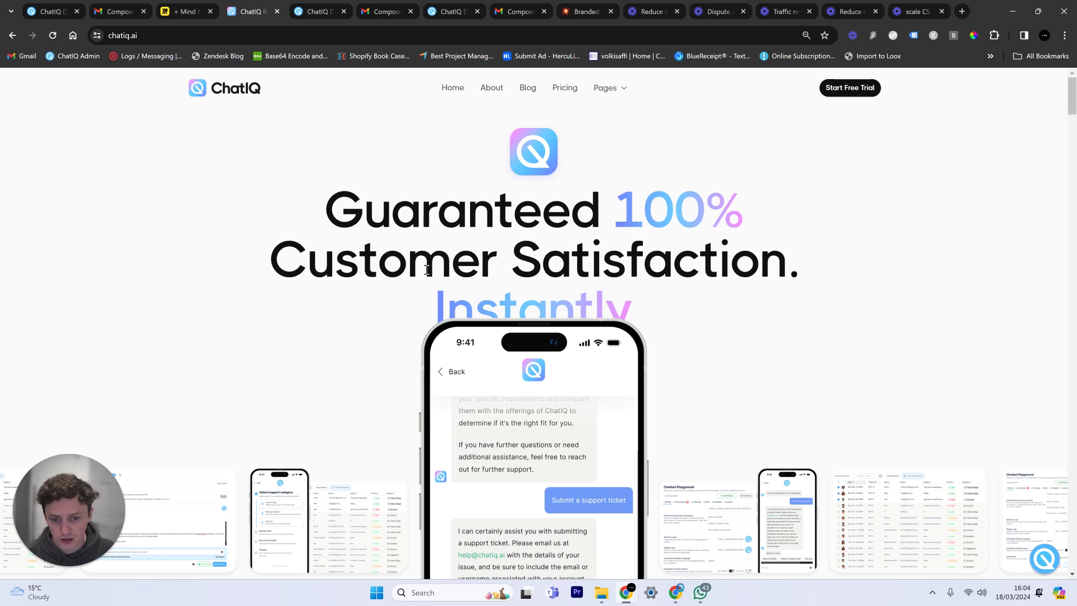
pyautogui.scroll(-5, 427, 271)
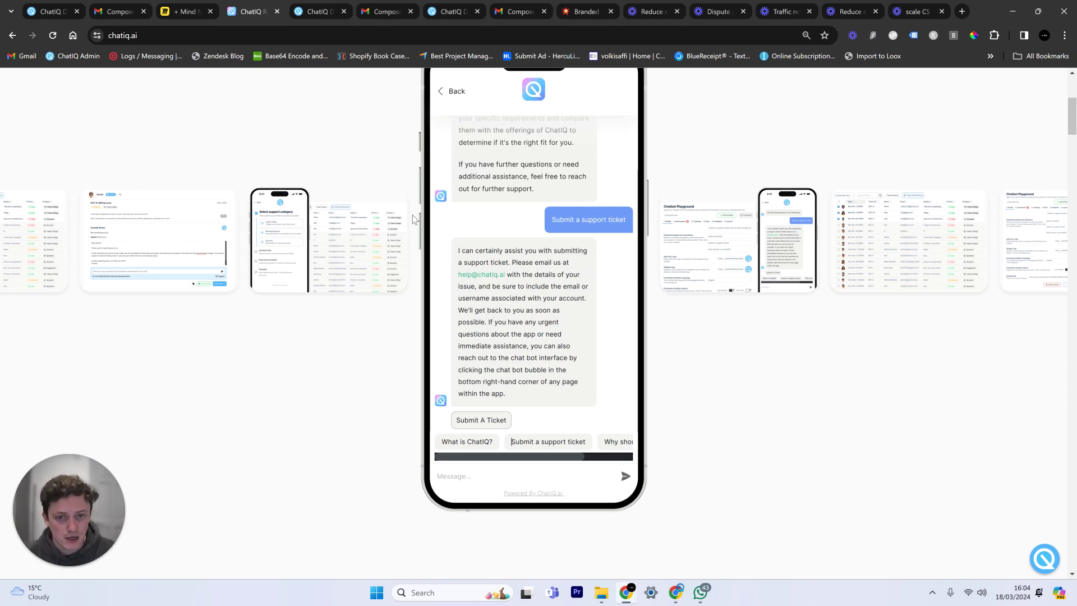
pyautogui.scroll(2, 477, 211)
pyautogui.scroll(-1, 482, 383)
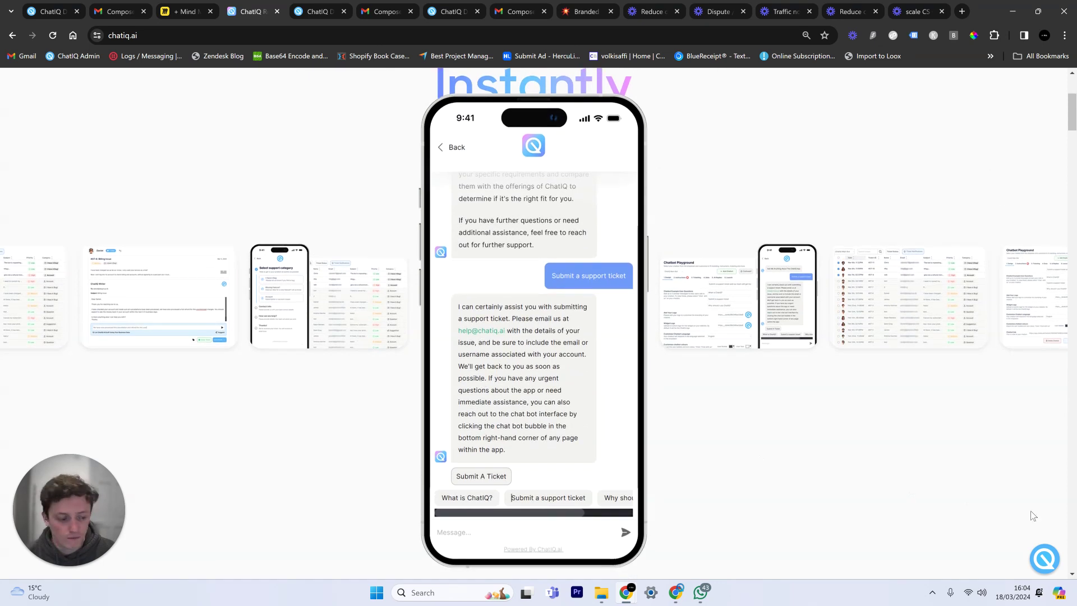
# Step: Open the ChatIQ support widget and start a chat with the AI support bot
pyautogui.click(1045, 558)
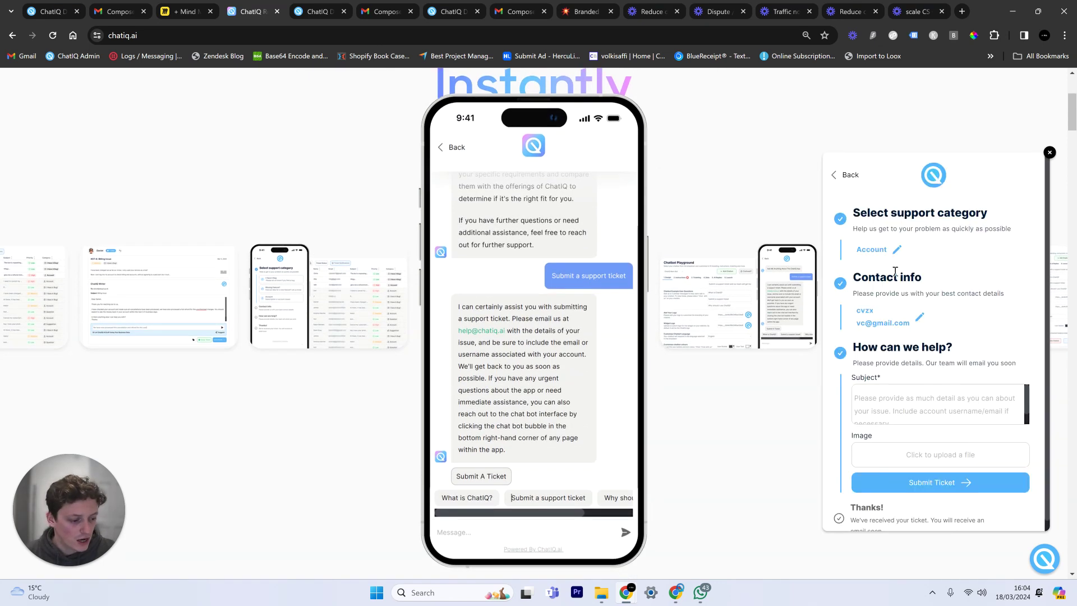
pyautogui.click(845, 176)
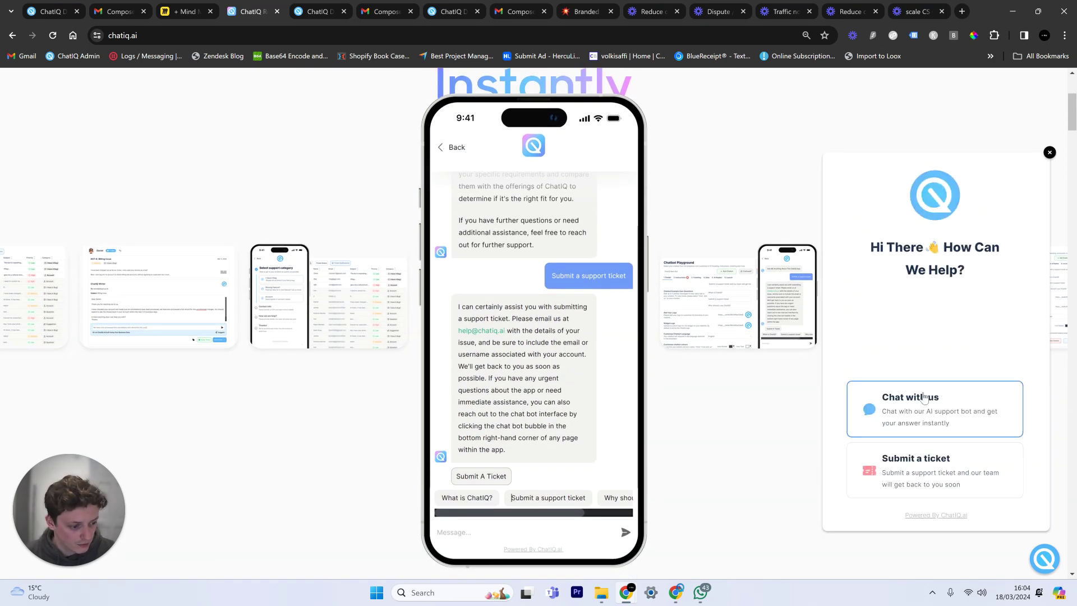
pyautogui.click(924, 397)
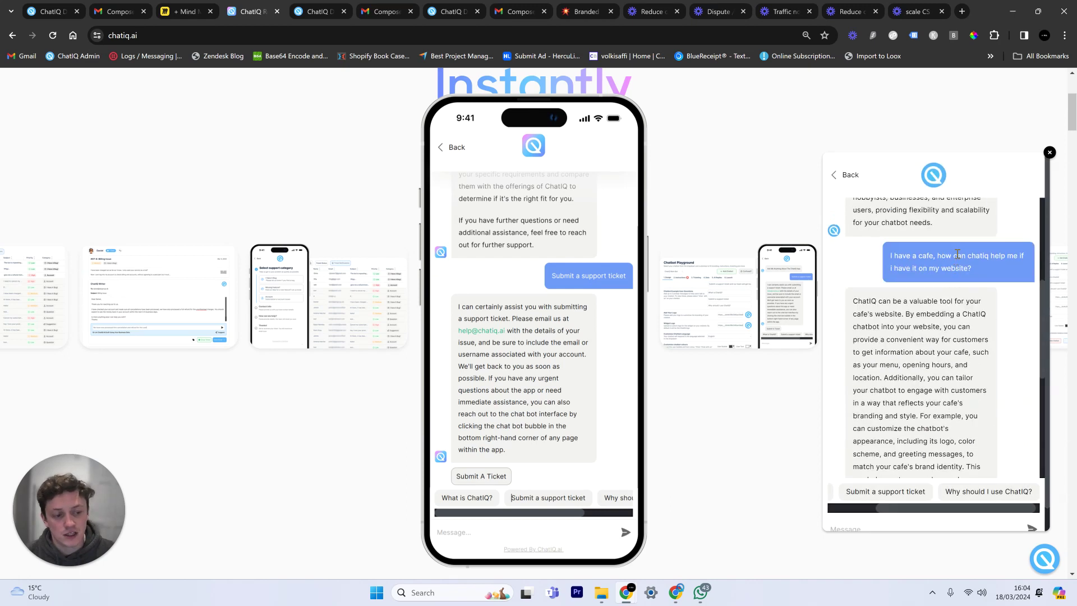
pyautogui.scroll(4, 957, 253)
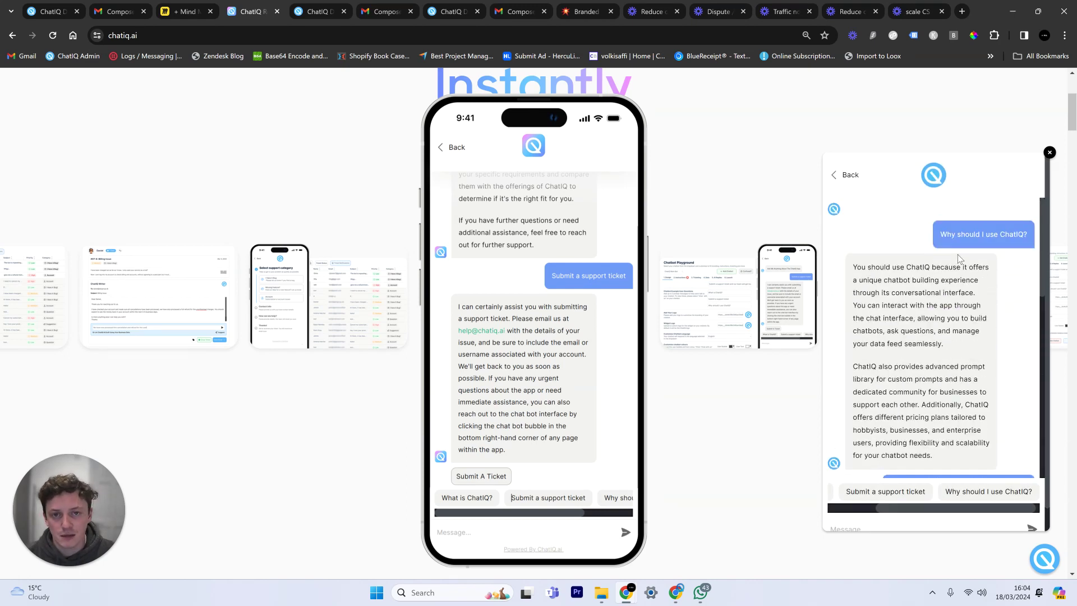
pyautogui.scroll(-5, 958, 258)
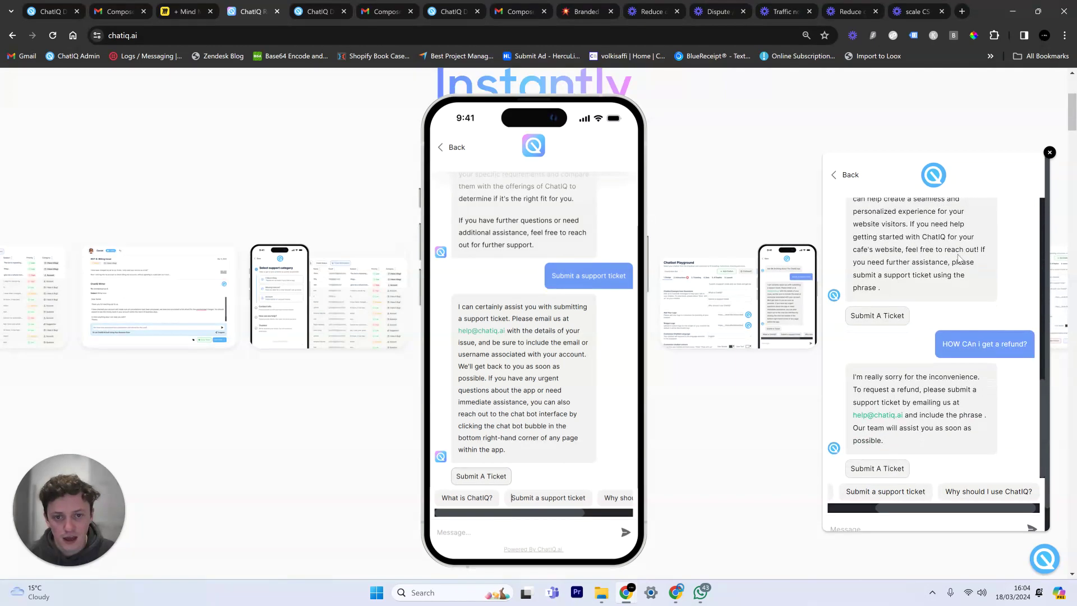
pyautogui.scroll(2, 959, 258)
pyautogui.scroll(4, 801, 271)
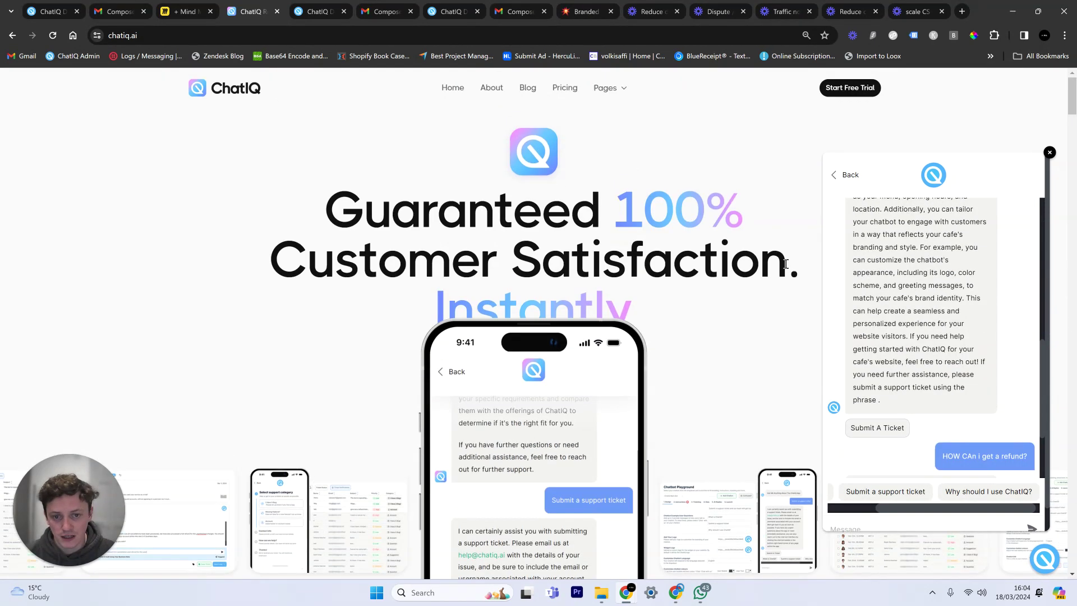
pyautogui.scroll(5, 917, 295)
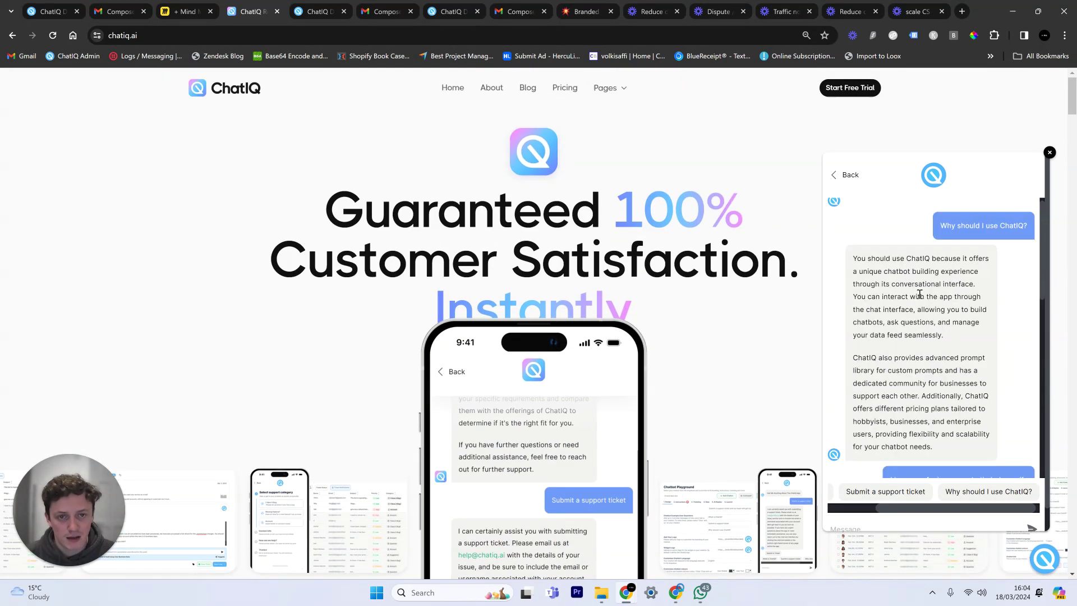
pyautogui.scroll(-1, 914, 277)
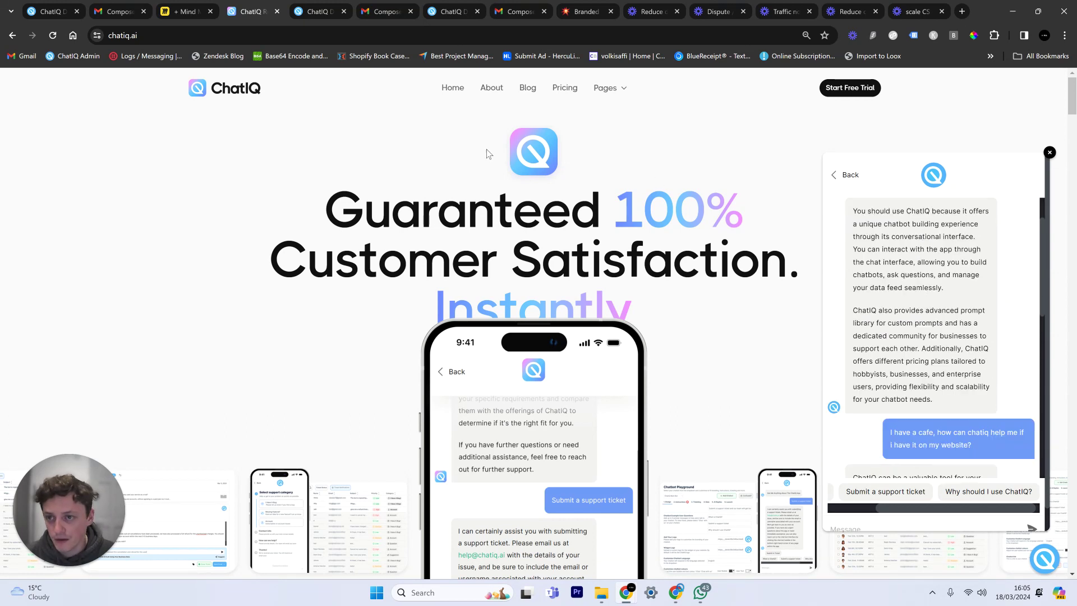
# Step: Return to the Miro board and pan up to the Scale Customer Service mind map
pyautogui.click(207, 4)
pyautogui.moveTo(705, 307); pyautogui.dragTo(460, 267)
pyautogui.scroll(-3, 594, 149)
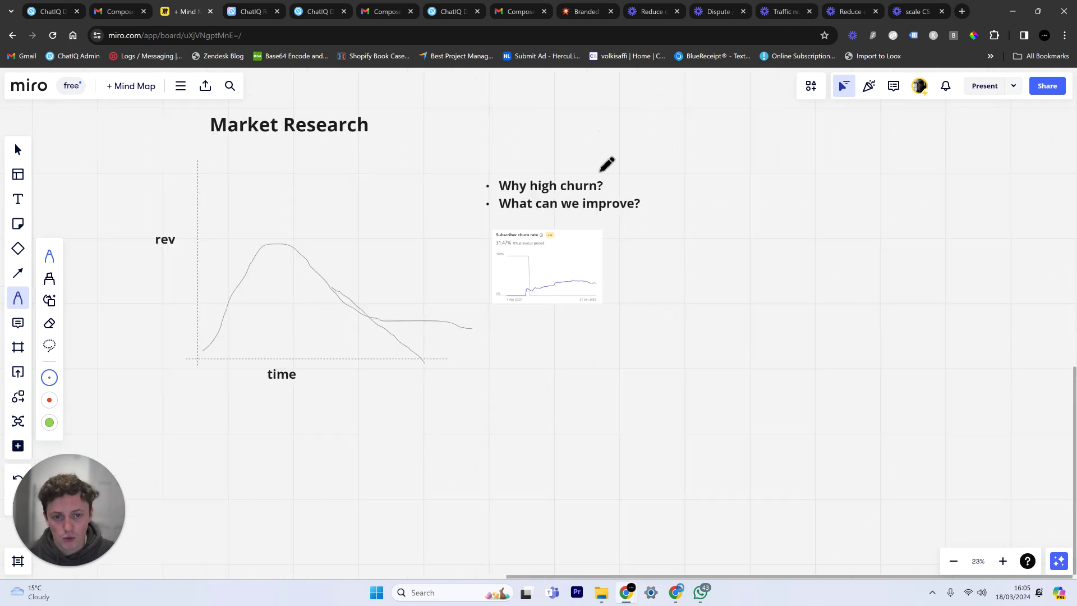
pyautogui.moveTo(607, 164); pyautogui.dragTo(651, 421)
pyautogui.moveTo(505, 171); pyautogui.dragTo(644, 288)
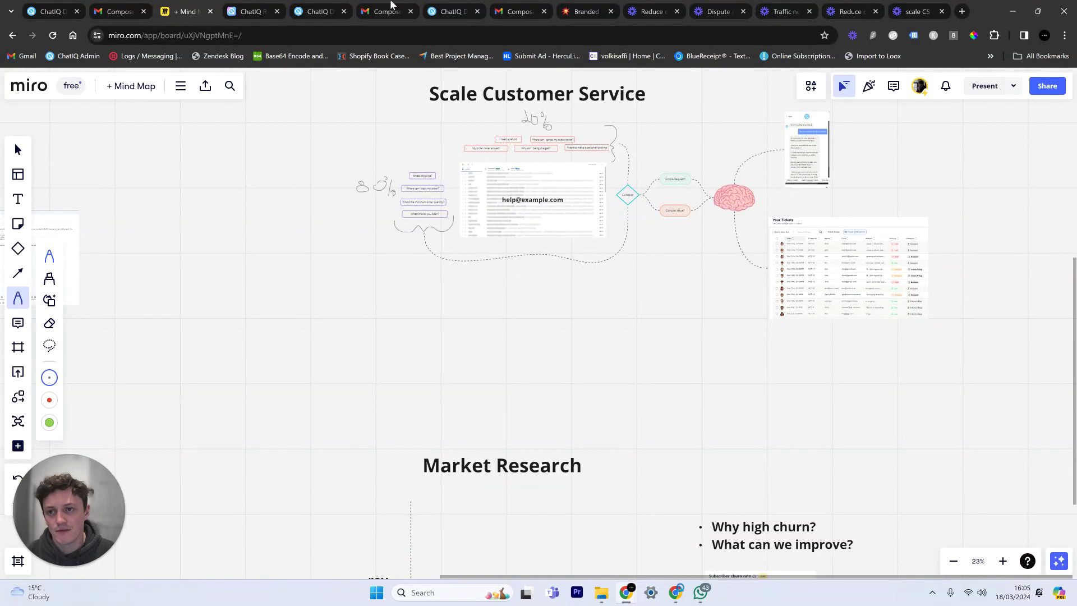
# Step: Review ChatIQ Main Bot's Ticketing settings: visibility on, categories Question, Suggestion, Account
pyautogui.click(317, 11)
pyautogui.click(72, 140)
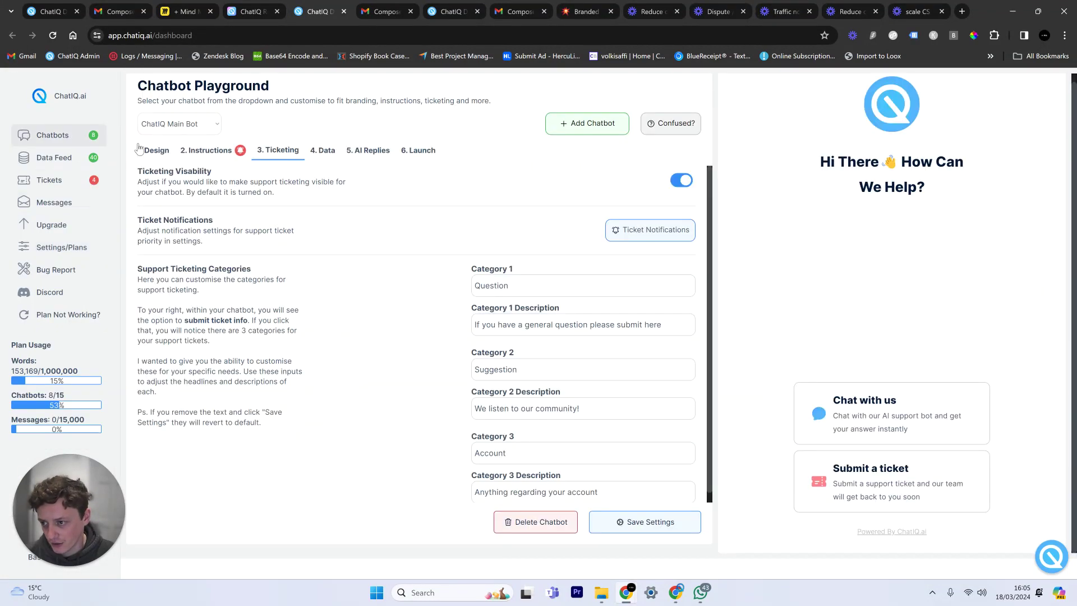
pyautogui.scroll(-1, 387, 404)
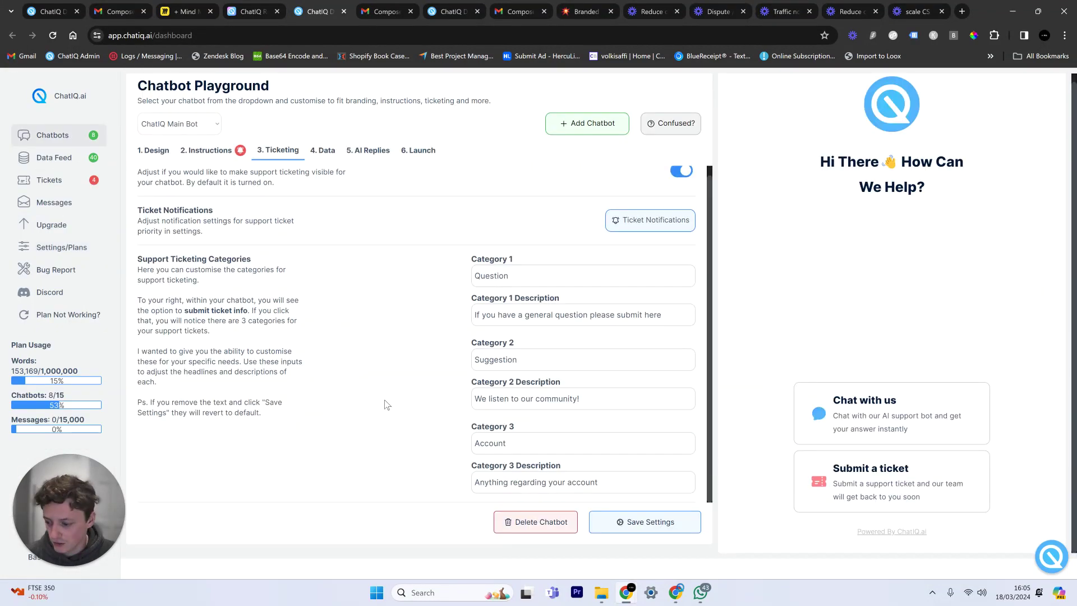
pyautogui.scroll(1, 458, 376)
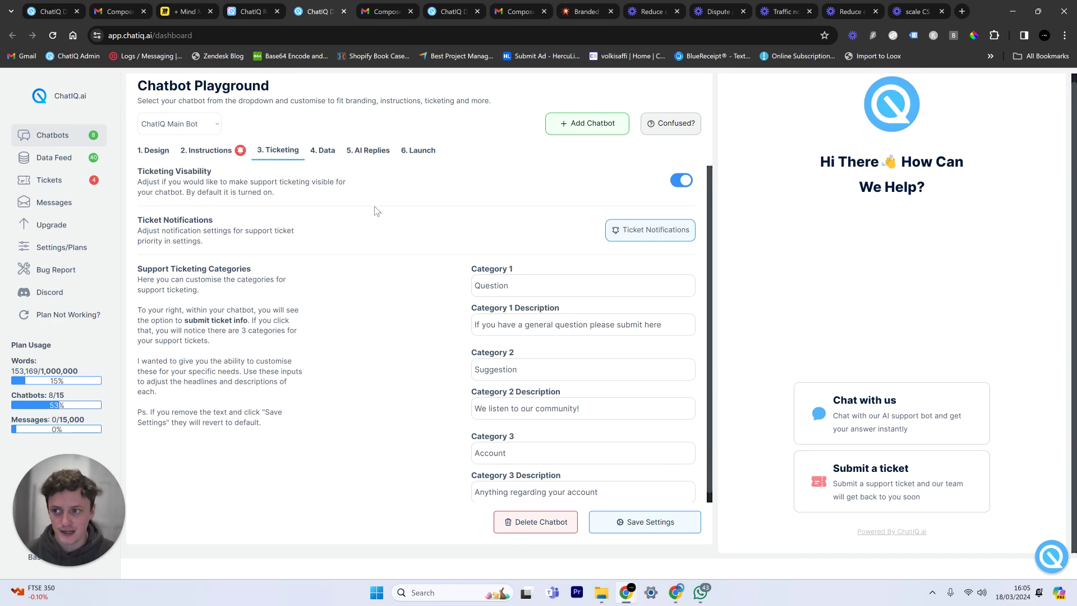
pyautogui.scroll(1, 376, 211)
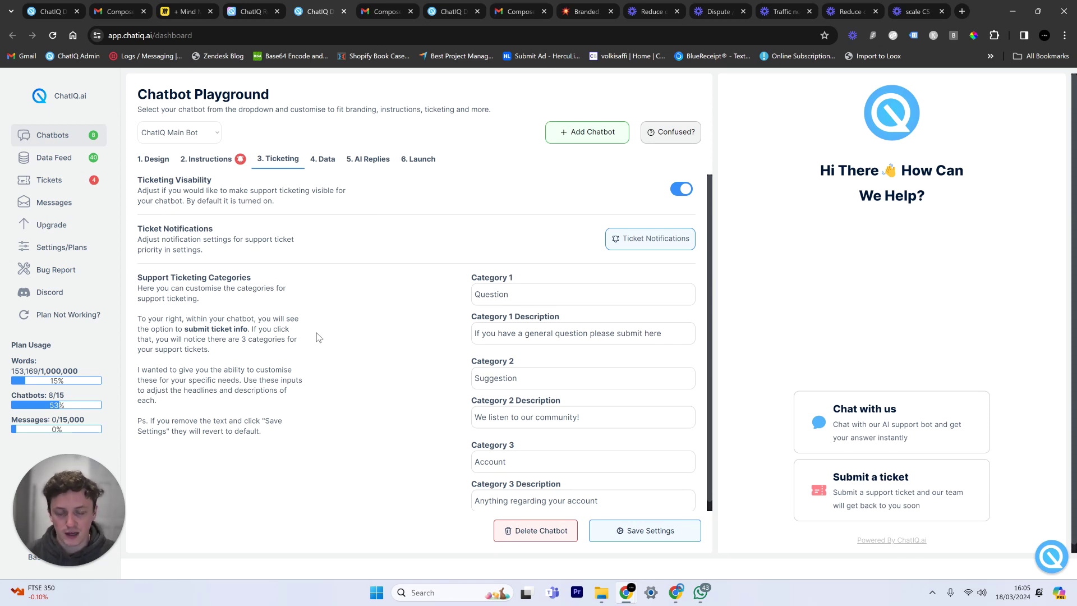
# Step: On chatiq.ai, close the chat panel and scroll through the homepage feature cards
pyautogui.click(256, 10)
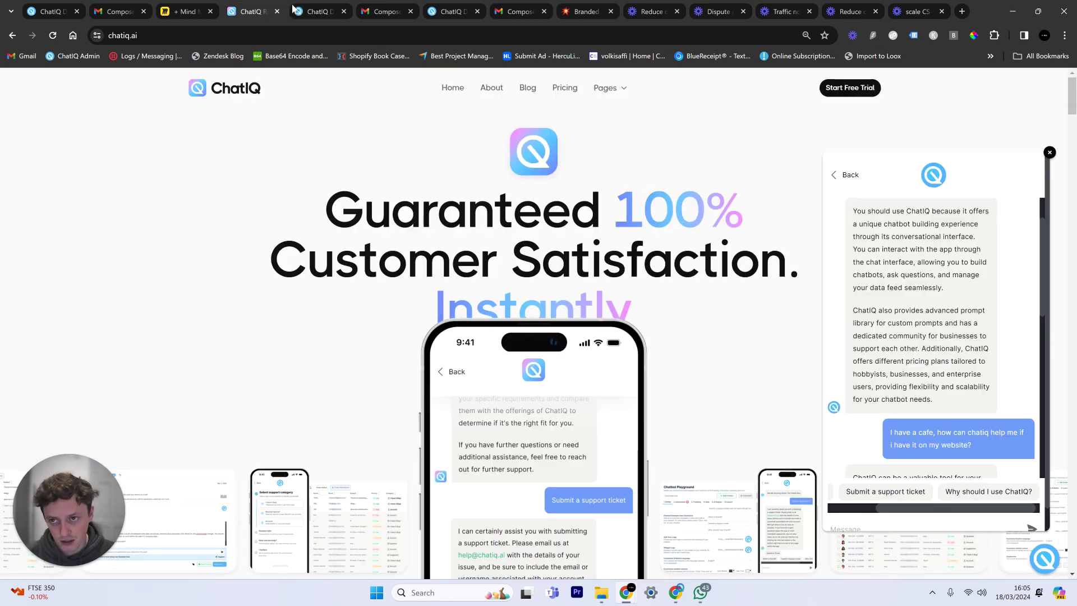
pyautogui.click(1044, 558)
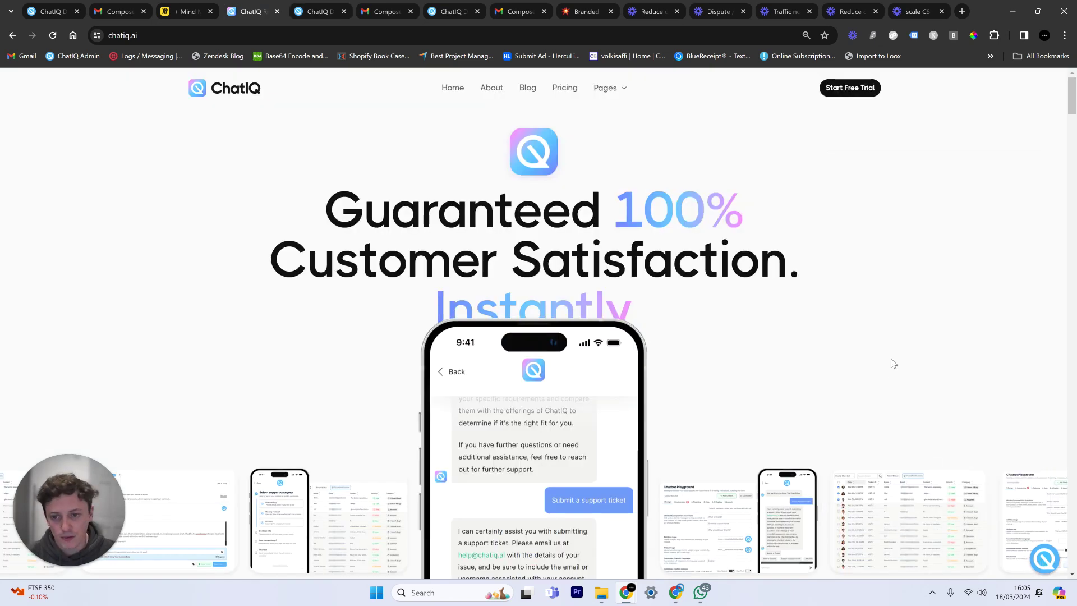
pyautogui.scroll(-2, 876, 293)
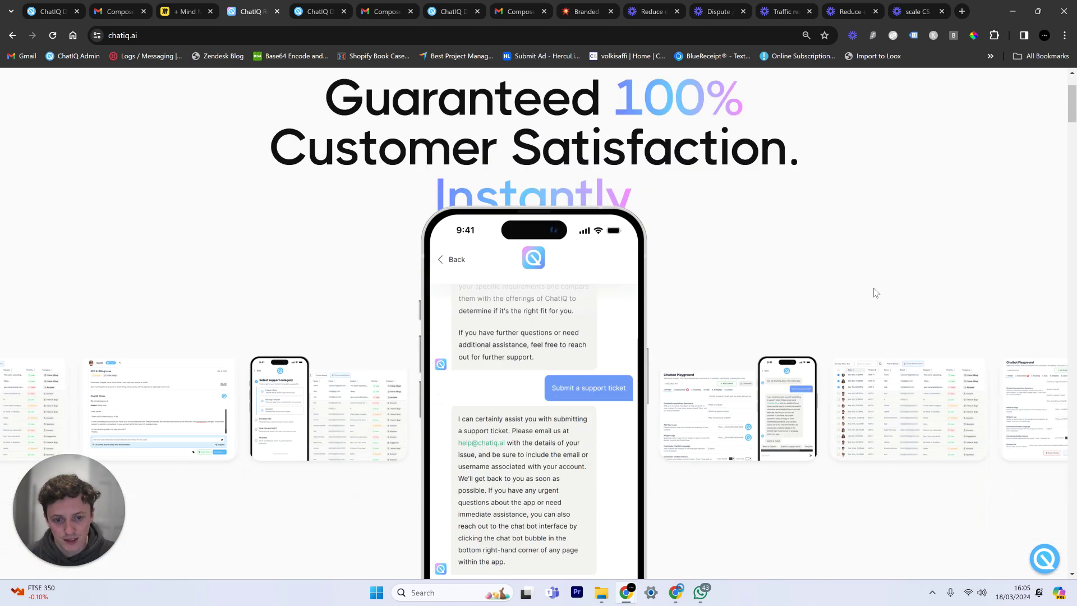
pyautogui.scroll(-10, 876, 292)
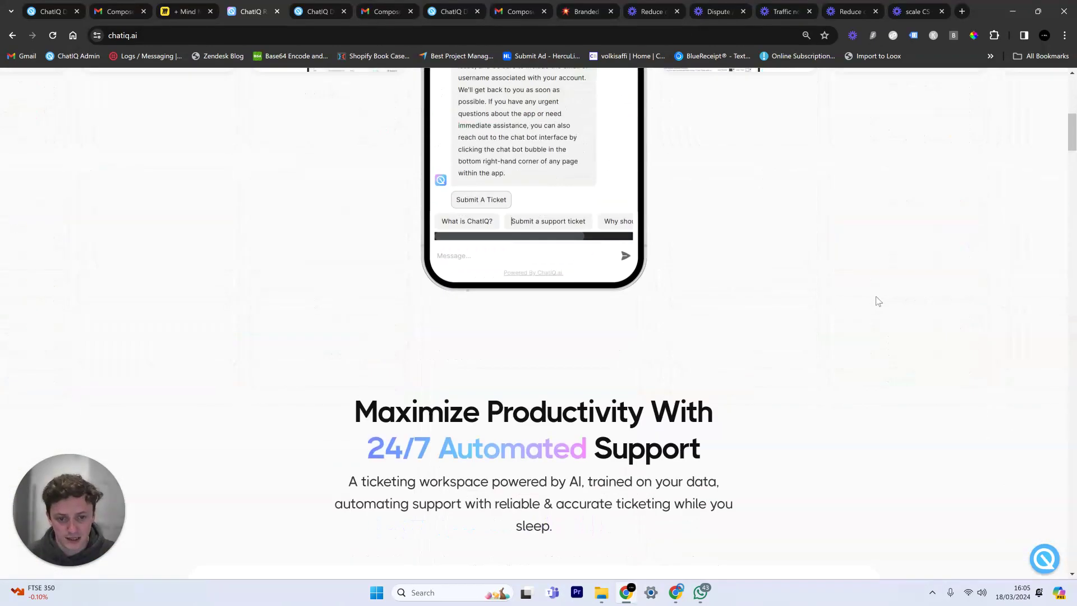
pyautogui.scroll(-2, 878, 303)
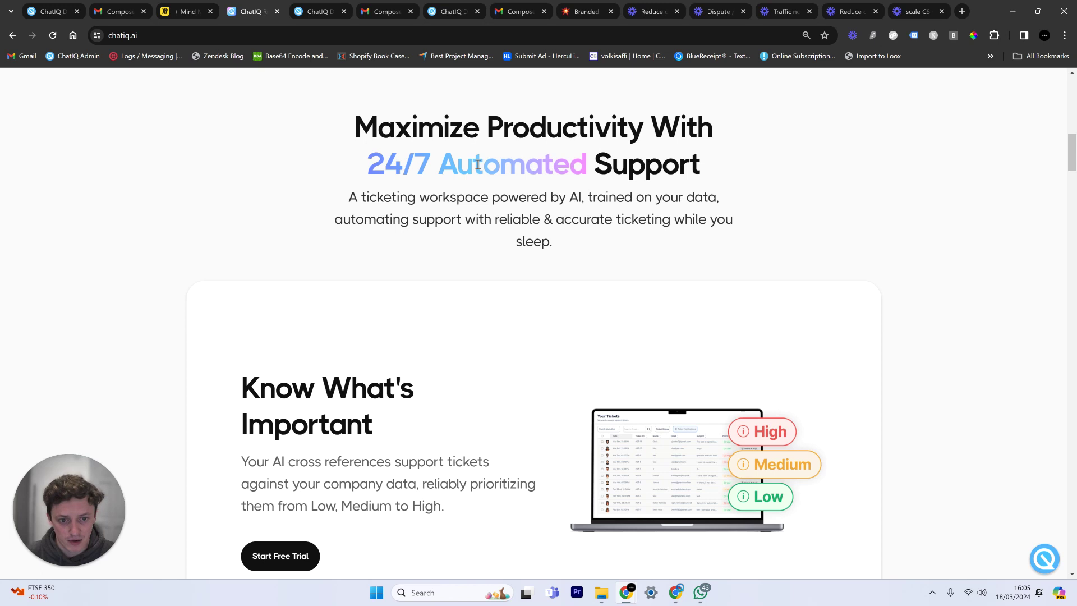
pyautogui.scroll(-3, 478, 162)
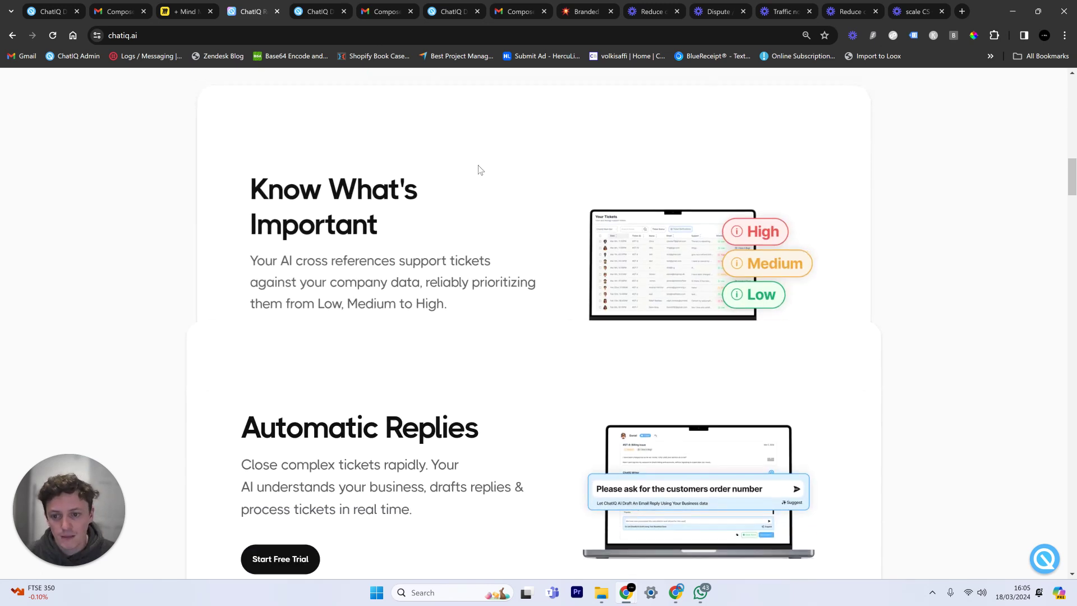
pyautogui.scroll(15, 510, 204)
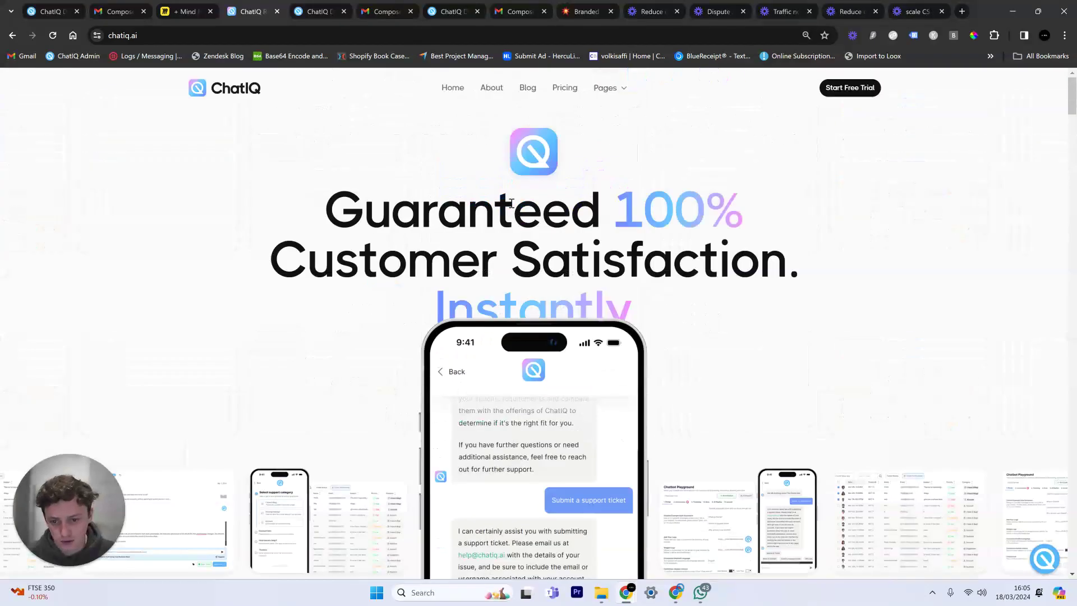
pyautogui.scroll(-5, 512, 203)
pyautogui.scroll(-10, 512, 203)
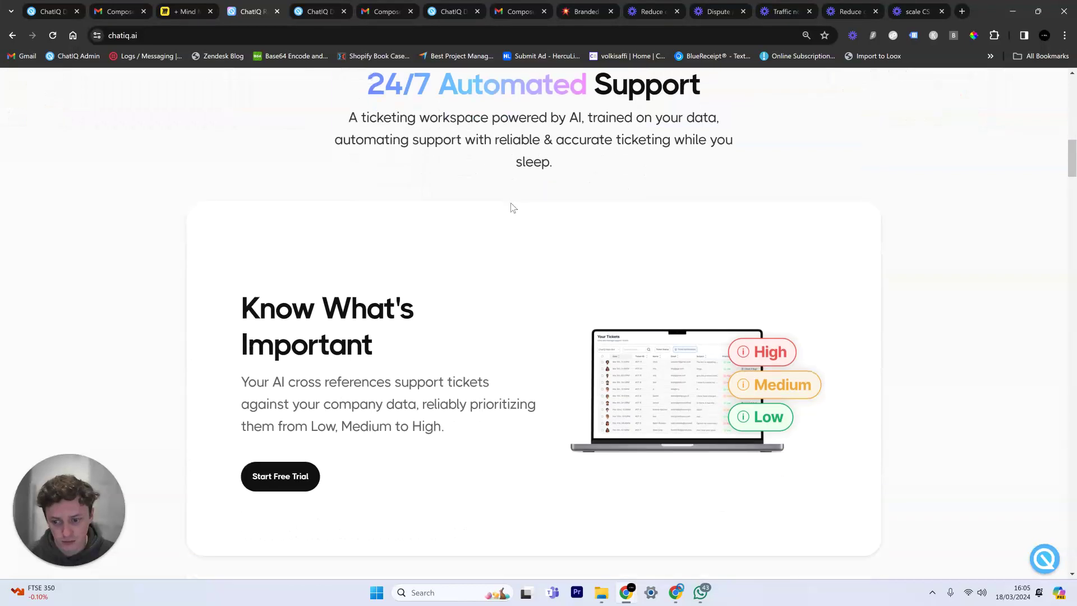
pyautogui.scroll(-5, 508, 212)
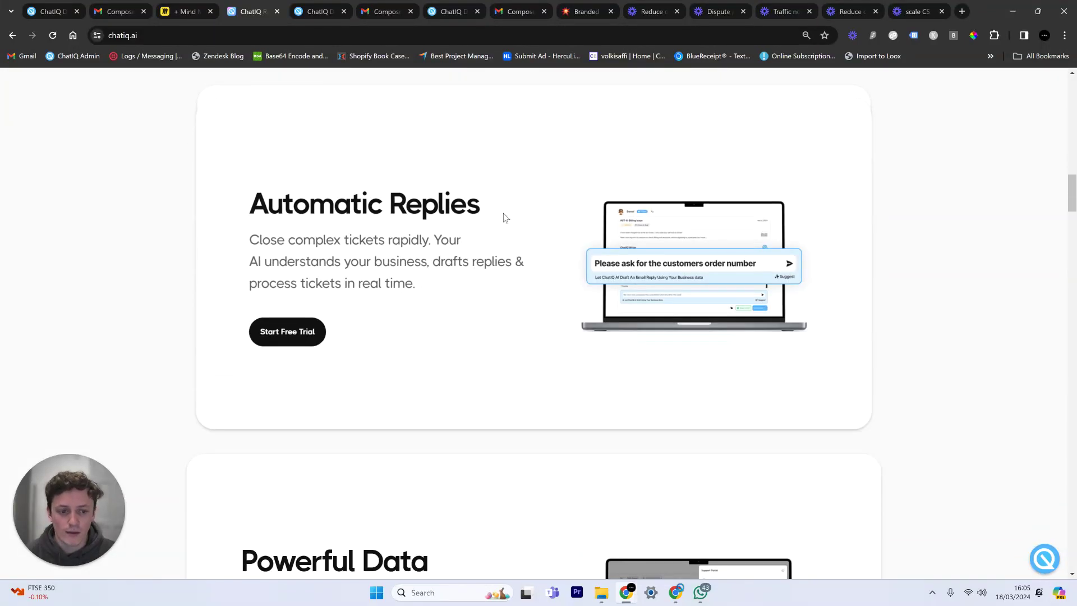
pyautogui.scroll(1, 504, 216)
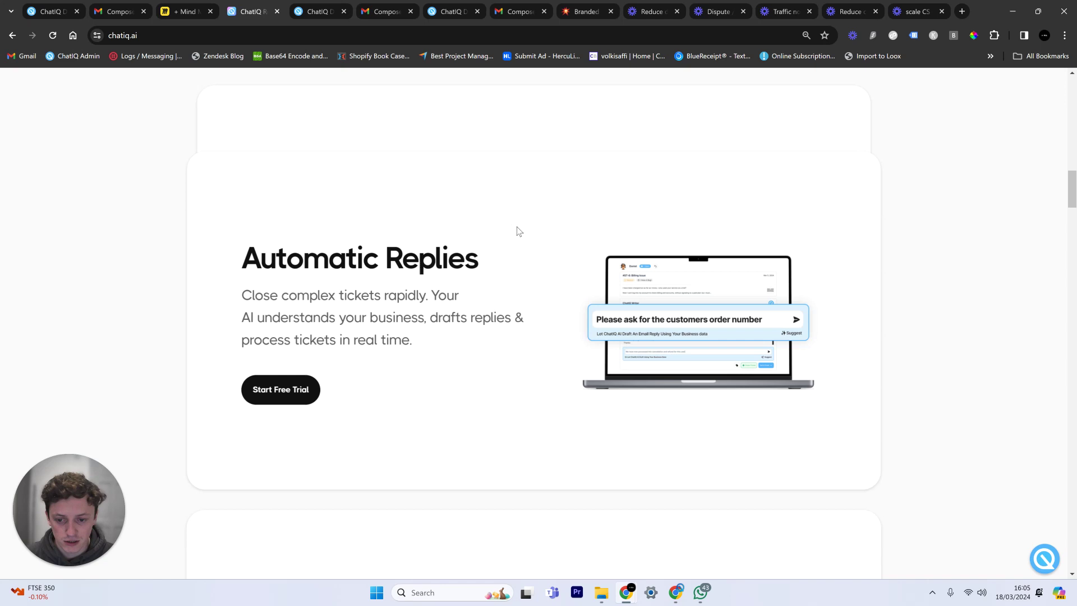
pyautogui.scroll(-5, 499, 219)
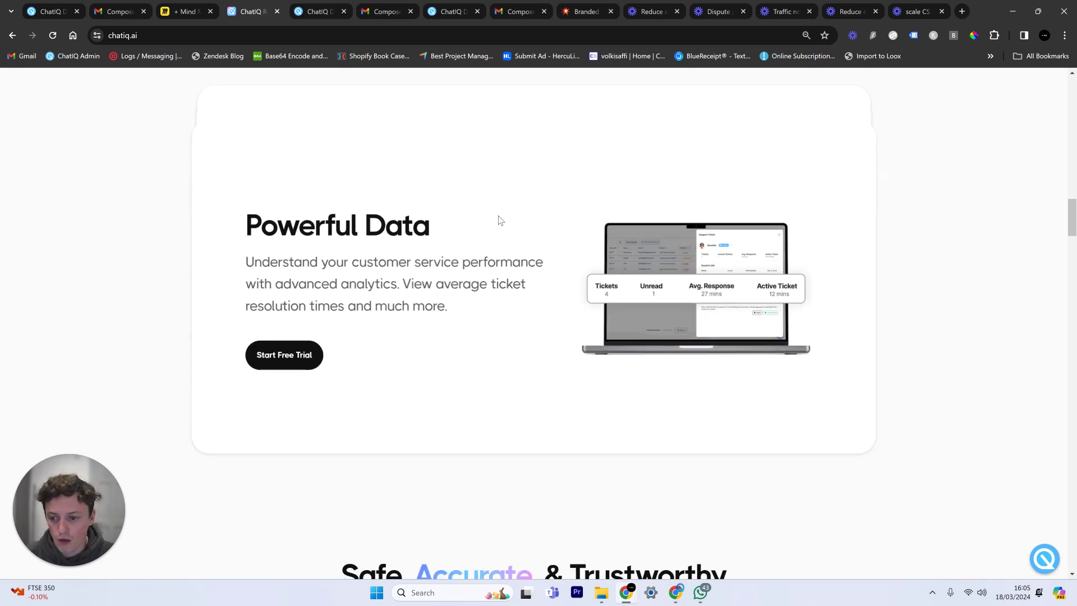
pyautogui.scroll(5, 499, 219)
# Step: Highlight the 'Know What's Important' and 'Automatic Replies' feature texts
pyautogui.moveTo(264, 188); pyautogui.dragTo(392, 255)
pyautogui.click(741, 264)
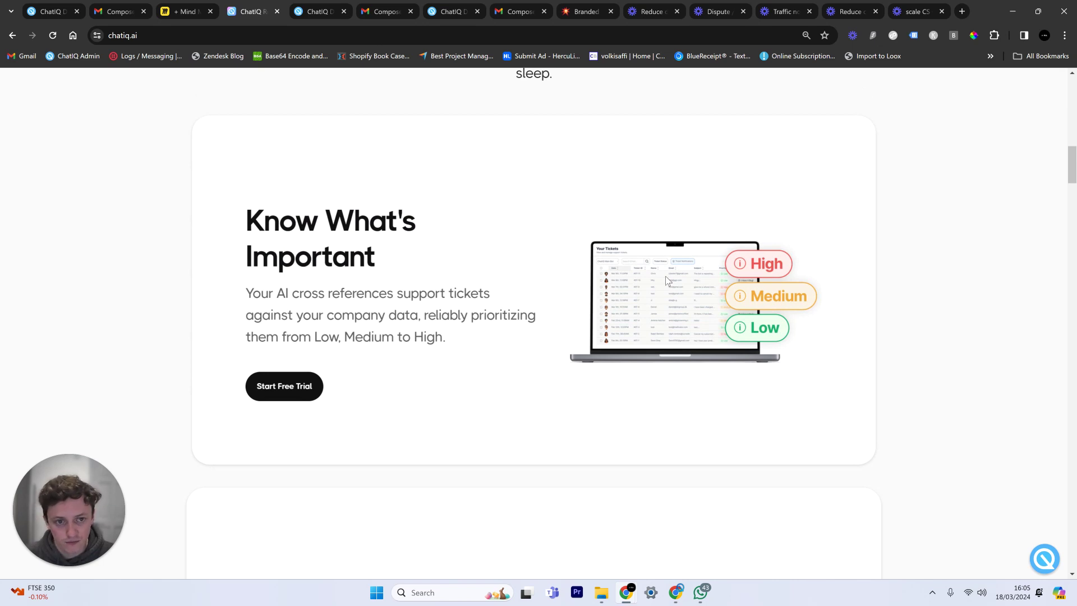
pyautogui.scroll(-5, 665, 276)
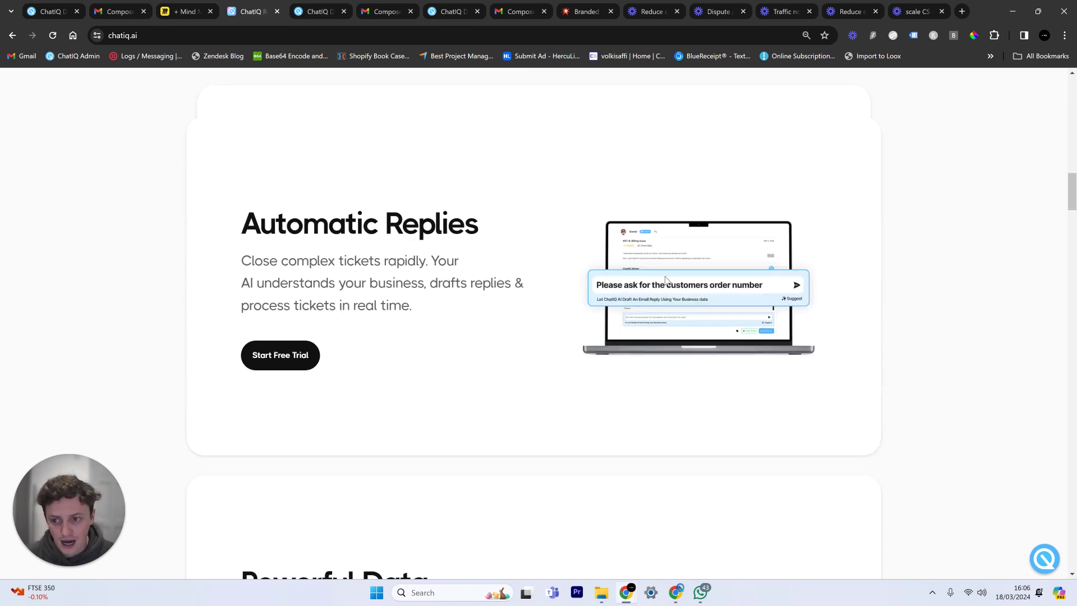
pyautogui.scroll(1, 528, 168)
pyautogui.moveTo(479, 258); pyautogui.dragTo(259, 258)
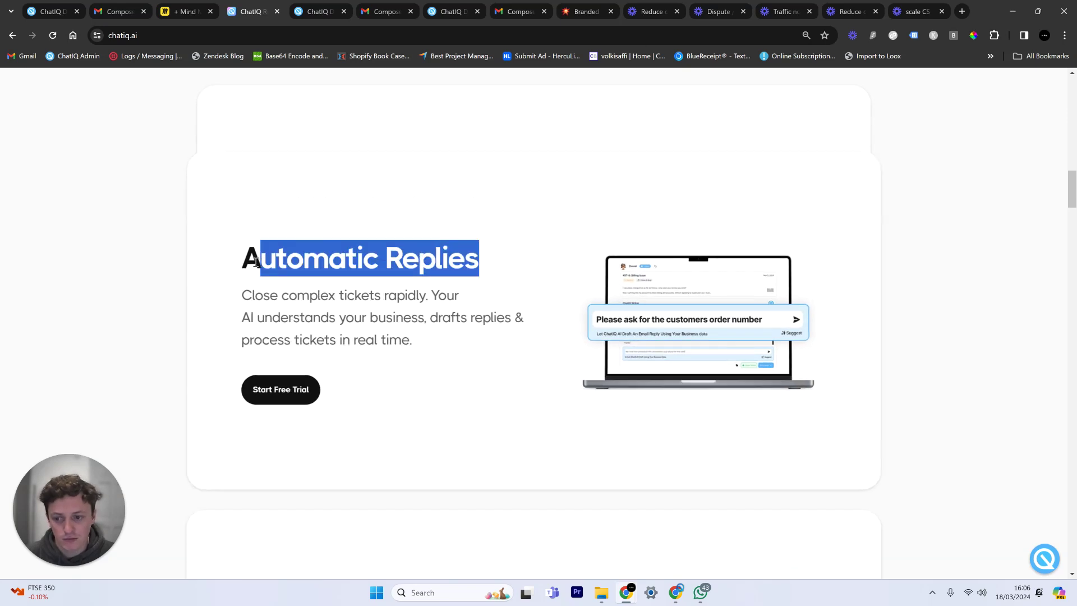
pyautogui.click(291, 256)
pyautogui.doubleClick(291, 256)
pyautogui.click(484, 269)
pyautogui.scroll(-2, 484, 269)
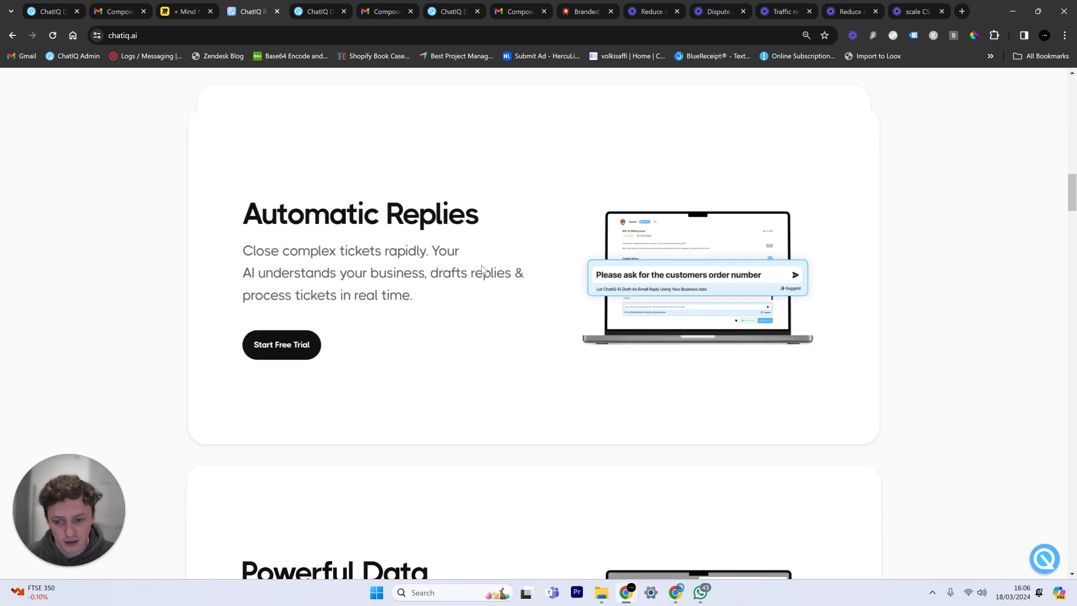
pyautogui.scroll(-1, 522, 270)
pyautogui.scroll(2, 561, 272)
pyautogui.scroll(-2, 561, 272)
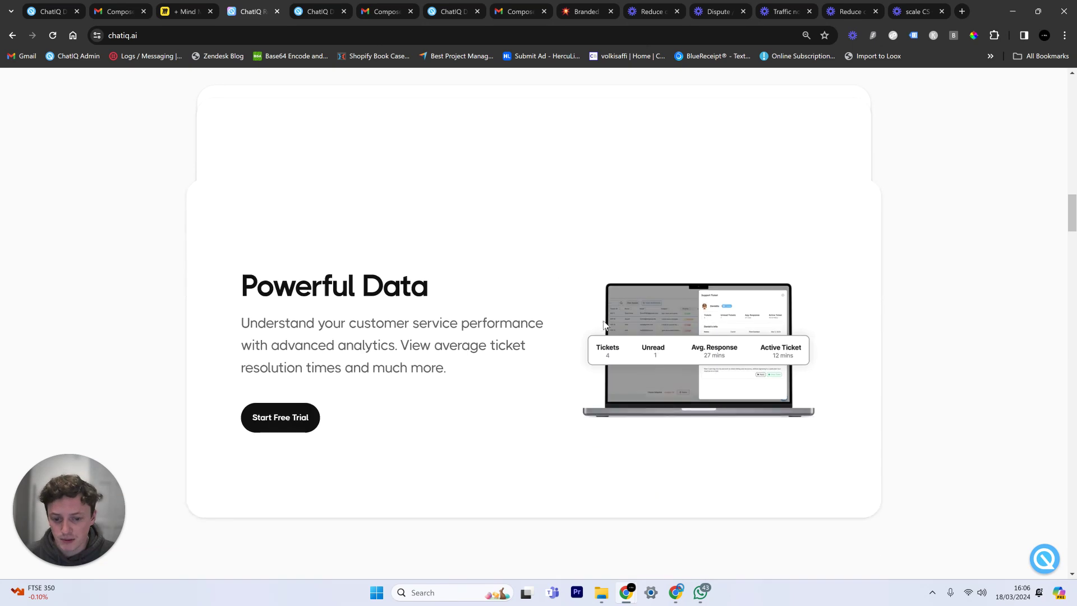
# Step: View the chat widget's refund answer, close it, and return to the Miro board
pyautogui.click(1047, 559)
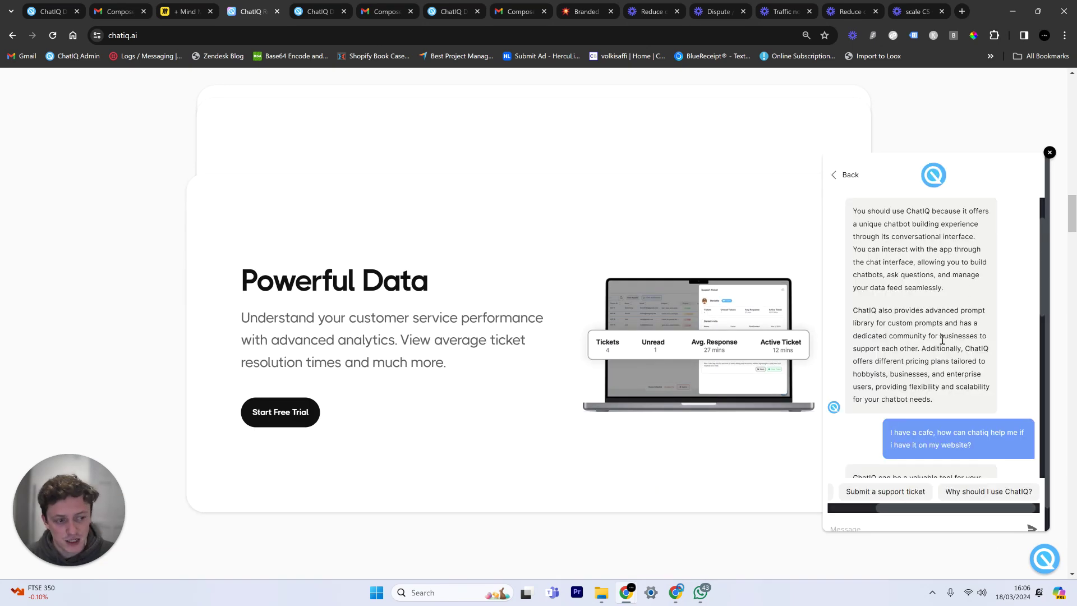
pyautogui.scroll(1, 942, 339)
pyautogui.scroll(-7, 942, 339)
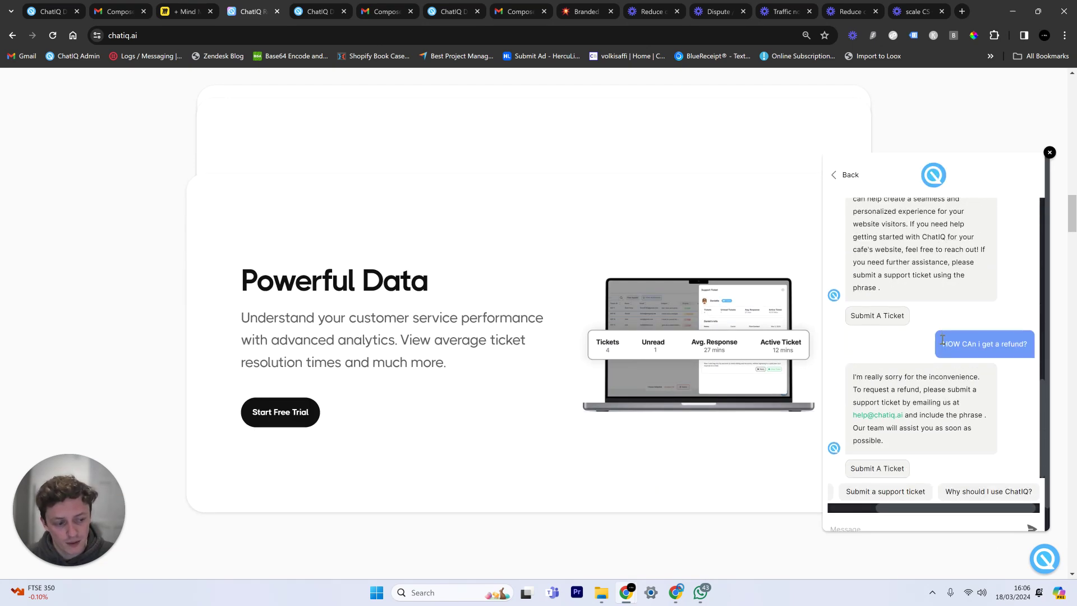
pyautogui.click(1046, 561)
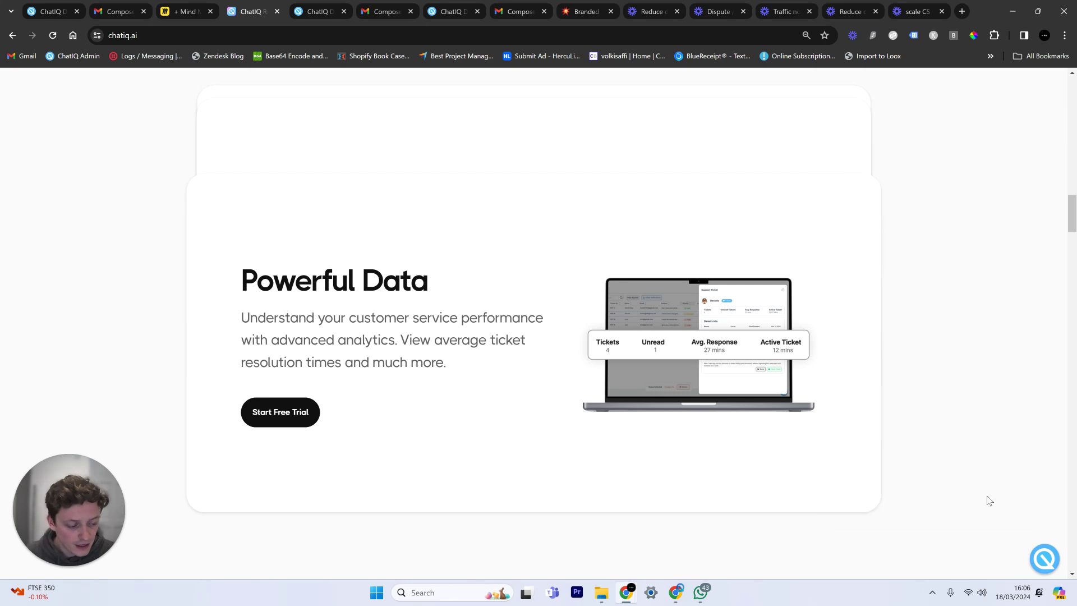
pyautogui.click(185, 11)
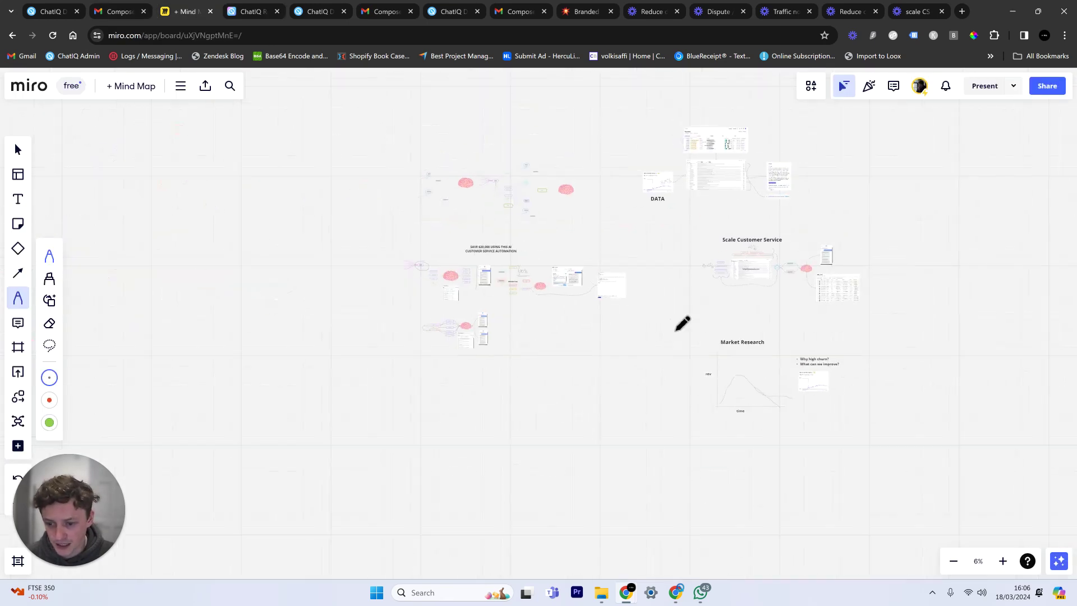
# Step: Switch to the select tool and inspect the brain image on the mind map
pyautogui.scroll(10, 487, 247)
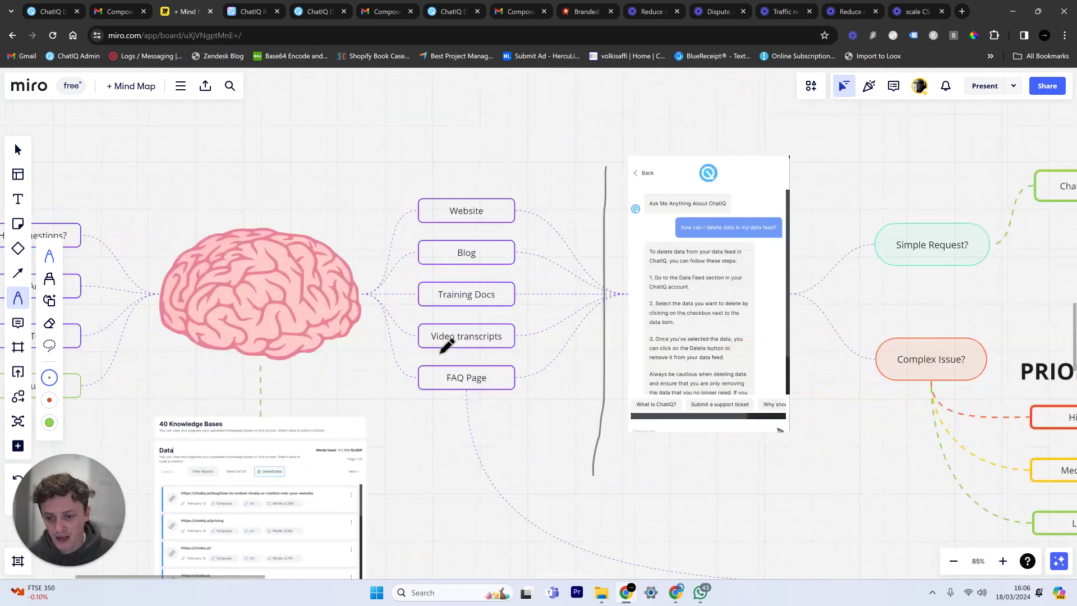
pyautogui.hscroll(-5, 512, 293)
pyautogui.press('v')
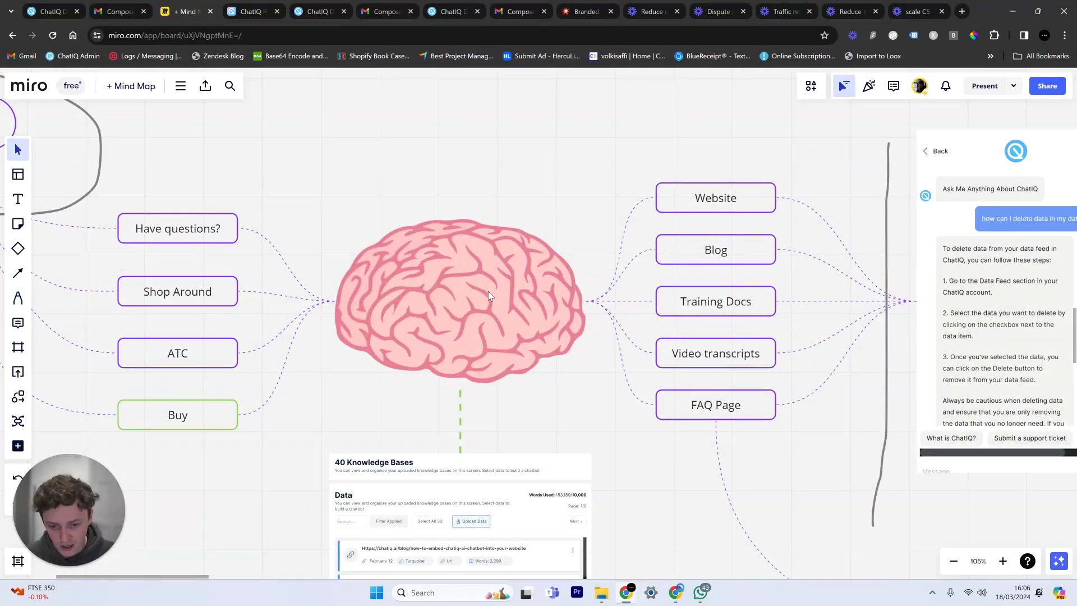
pyautogui.click(480, 286)
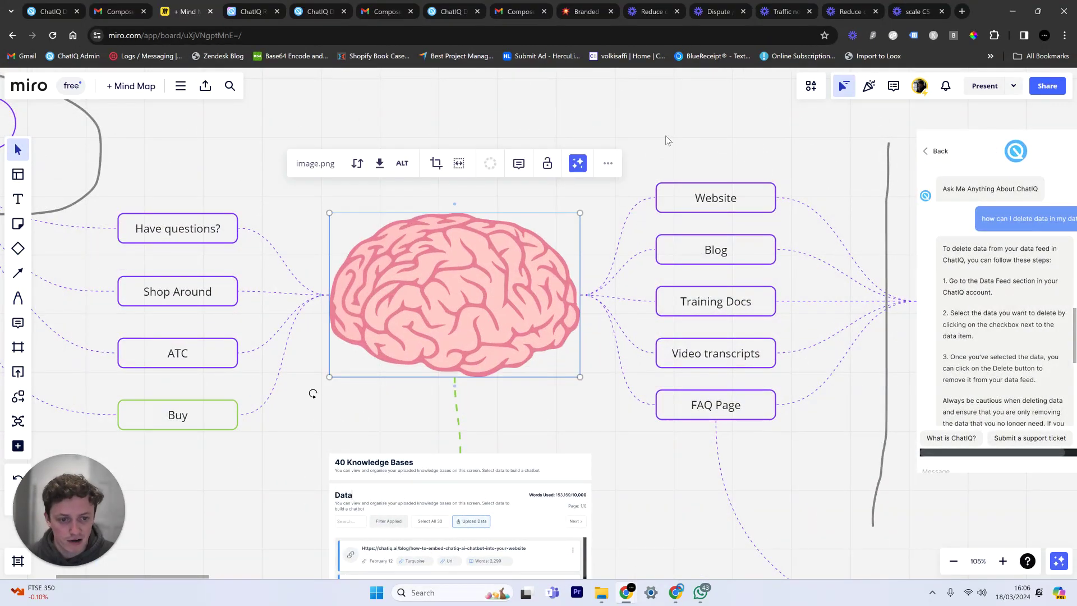
pyautogui.press('Escape')
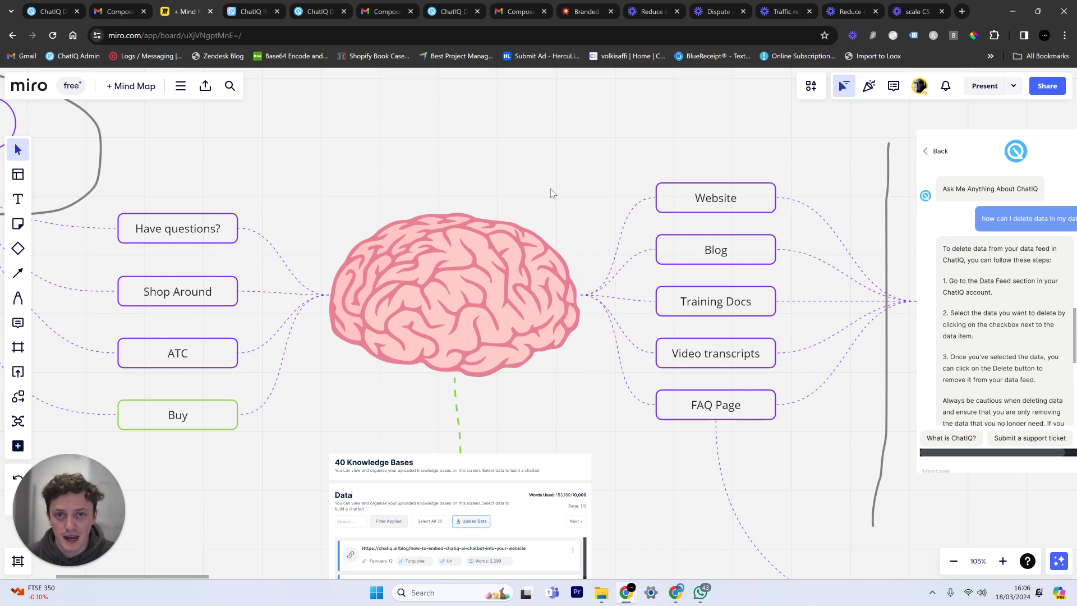
# Step: Pan toward the website nodes and select the chat screenshot image
pyautogui.moveTo(550, 188); pyautogui.dragTo(435, 173)
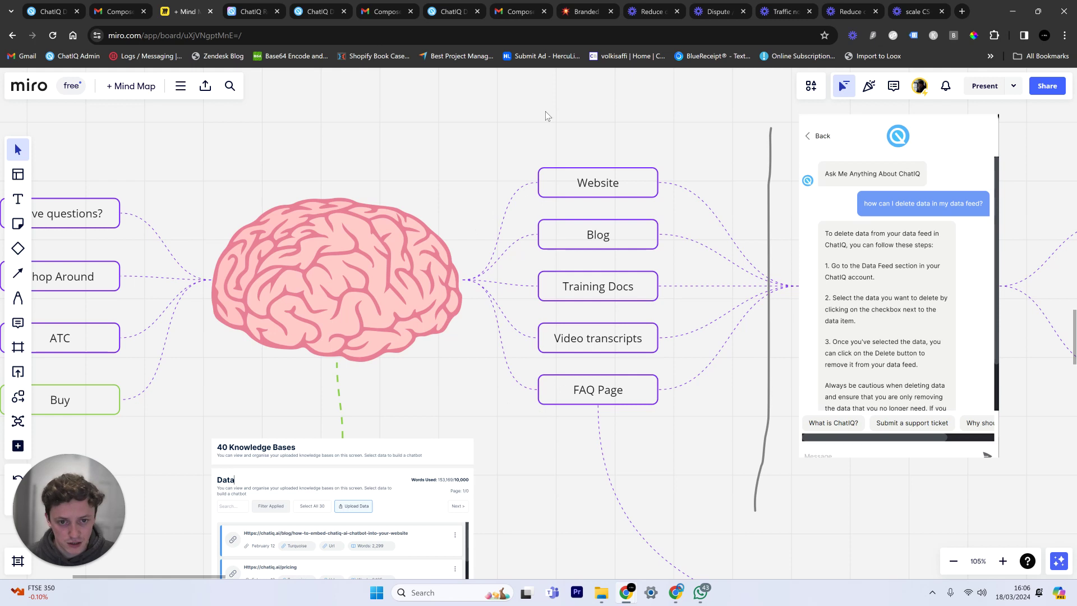
pyautogui.hscroll(6, 501, 126)
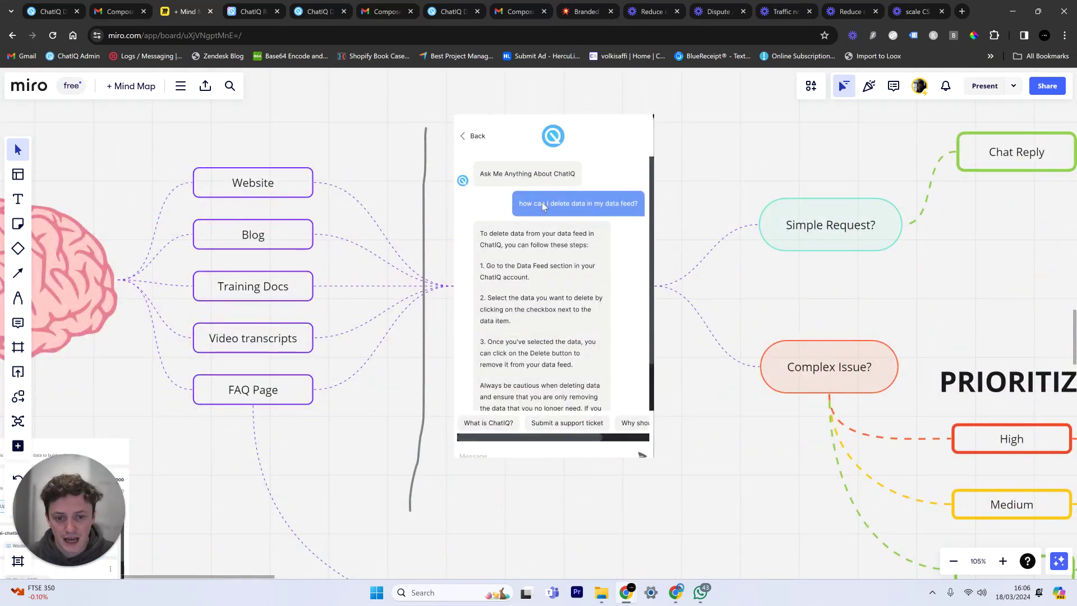
pyautogui.click(608, 205)
pyautogui.click(692, 413)
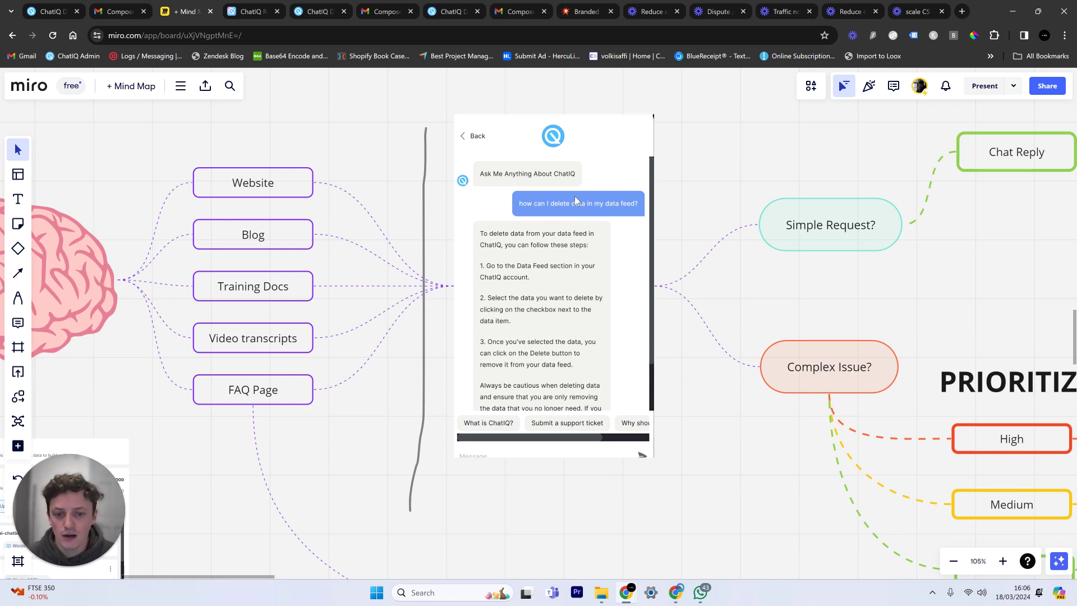
pyautogui.click(614, 201)
# Step: On the ChatIQ dashboard, open the support chat widget and the Data Feed knowledge bases page
pyautogui.click(314, 9)
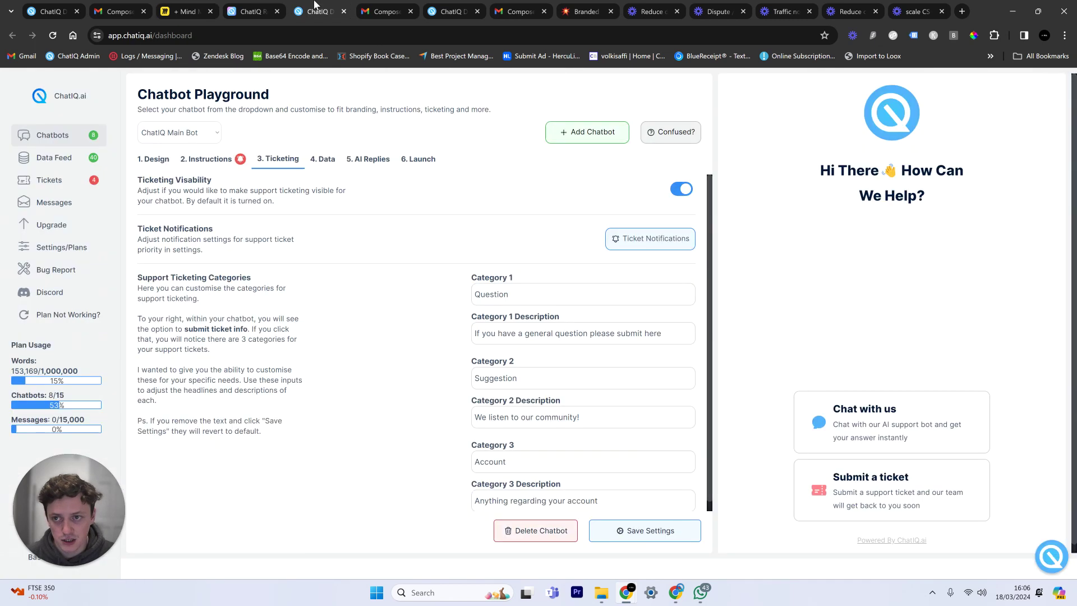
pyautogui.click(1051, 556)
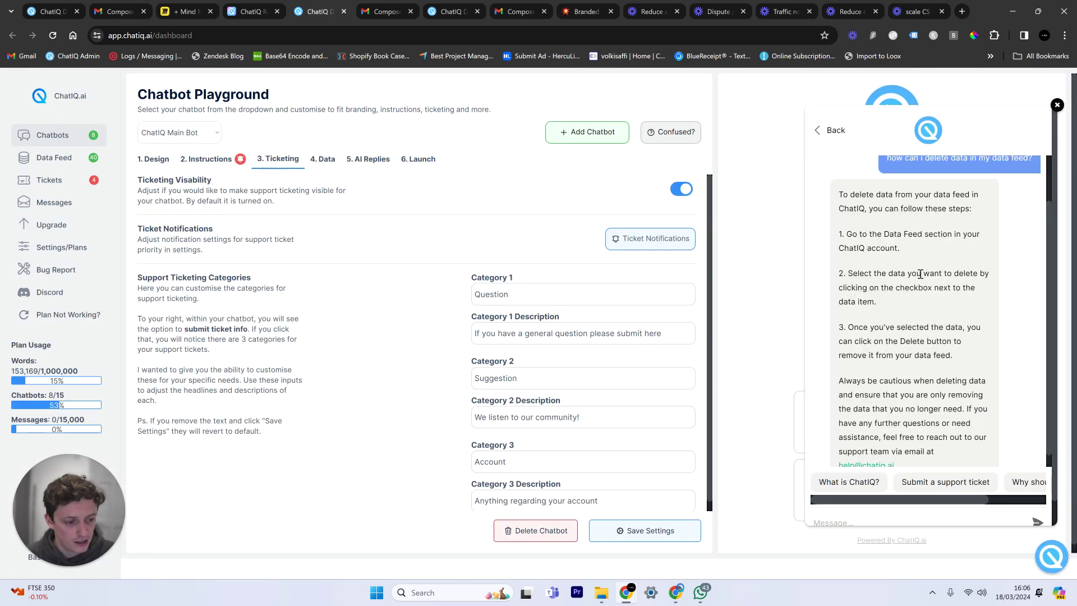
pyautogui.scroll(1, 927, 252)
pyautogui.moveTo(909, 213); pyautogui.dragTo(986, 214)
pyautogui.click(981, 231)
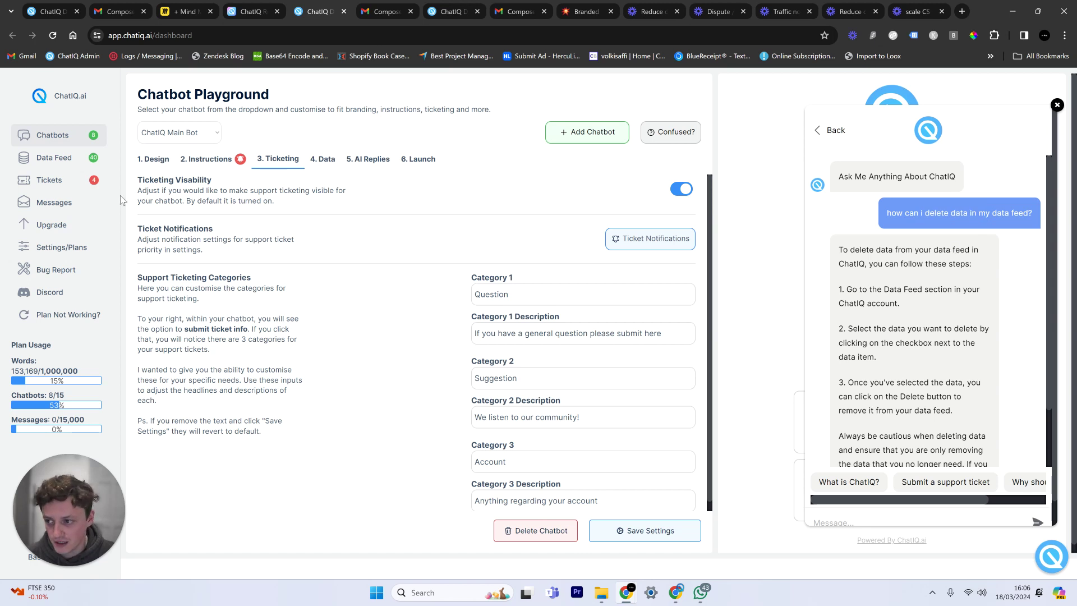
pyautogui.click(54, 158)
pyautogui.scroll(3, 451, 351)
pyautogui.scroll(2, 463, 314)
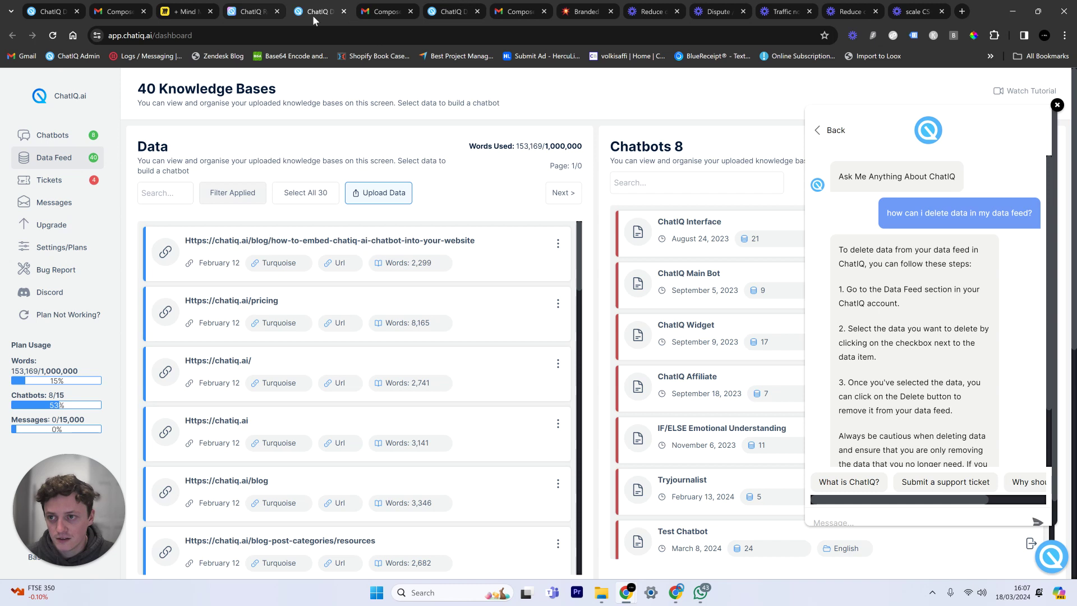
# Step: Ask the chatbot how to cancel a subscription, then go back to the Miro board
pyautogui.click(913, 513)
pyautogui.scroll(-2, 963, 410)
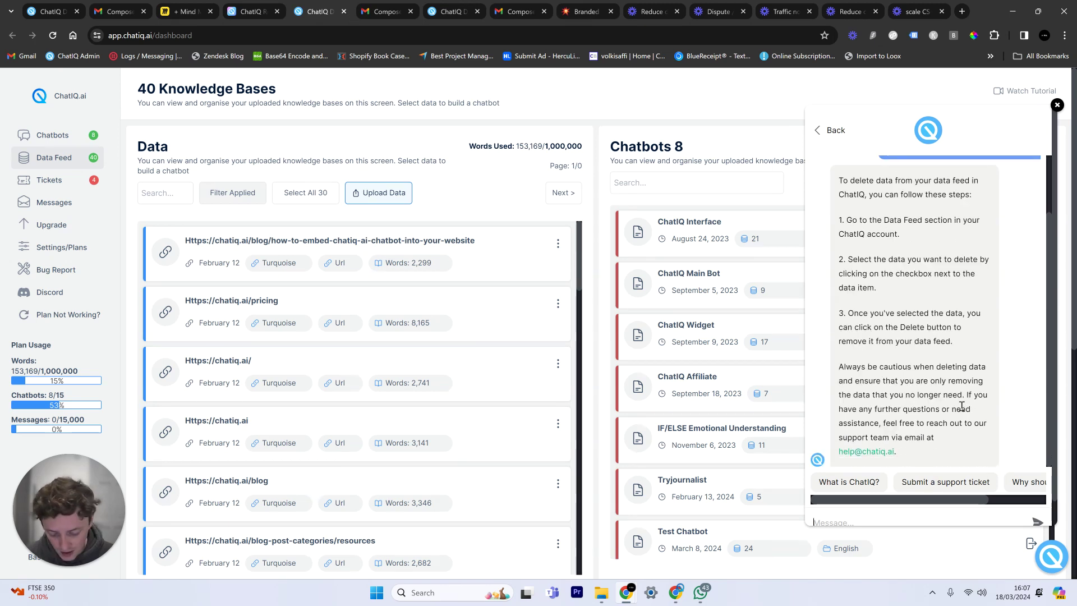
pyautogui.write('how can i cancel my subscriptoin?')
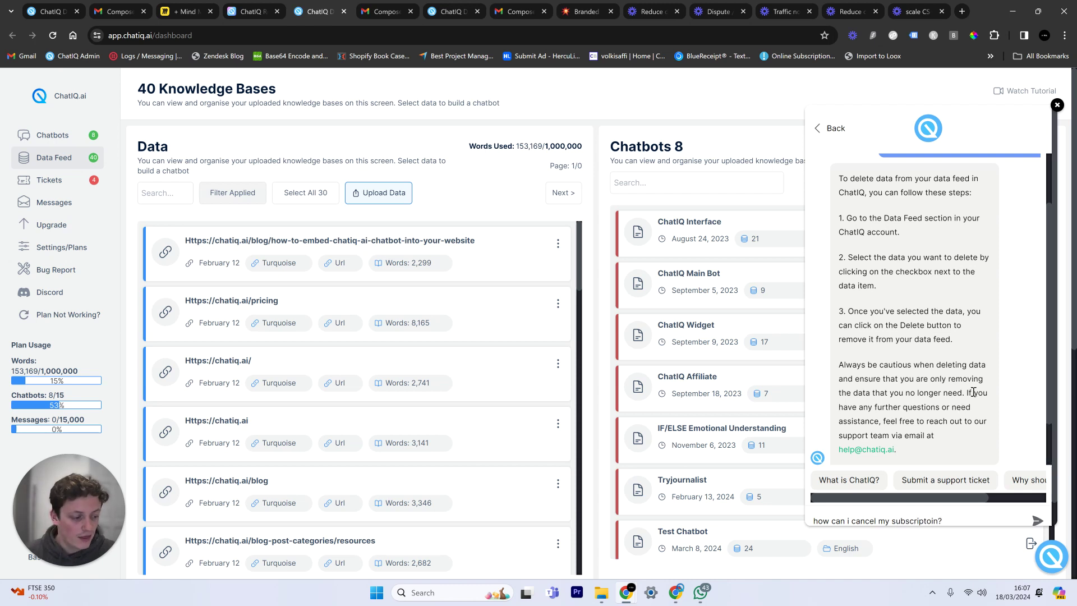
pyautogui.press('Return')
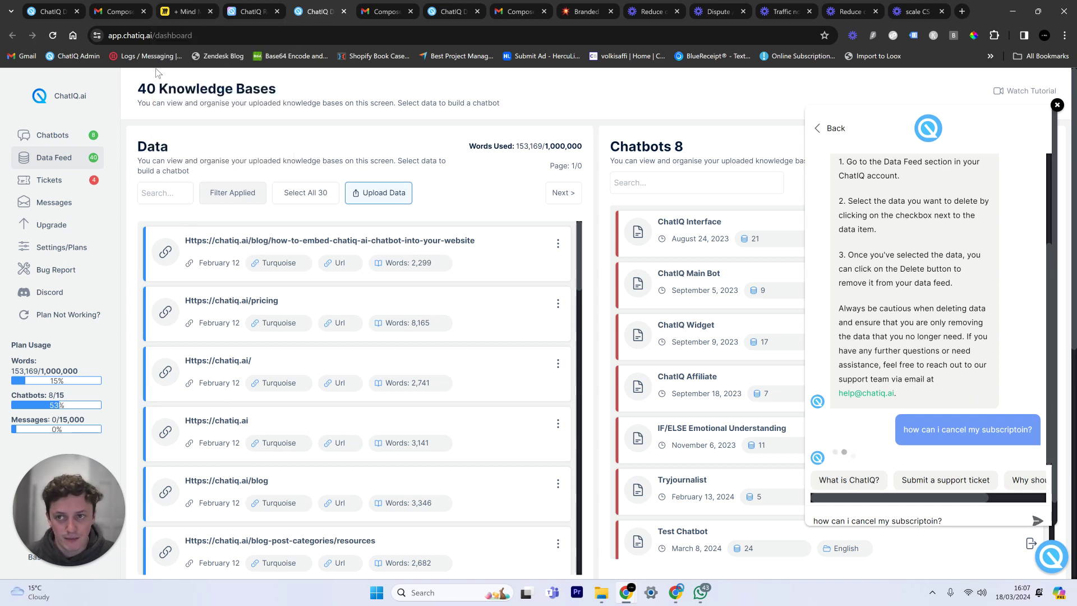
pyautogui.click(185, 11)
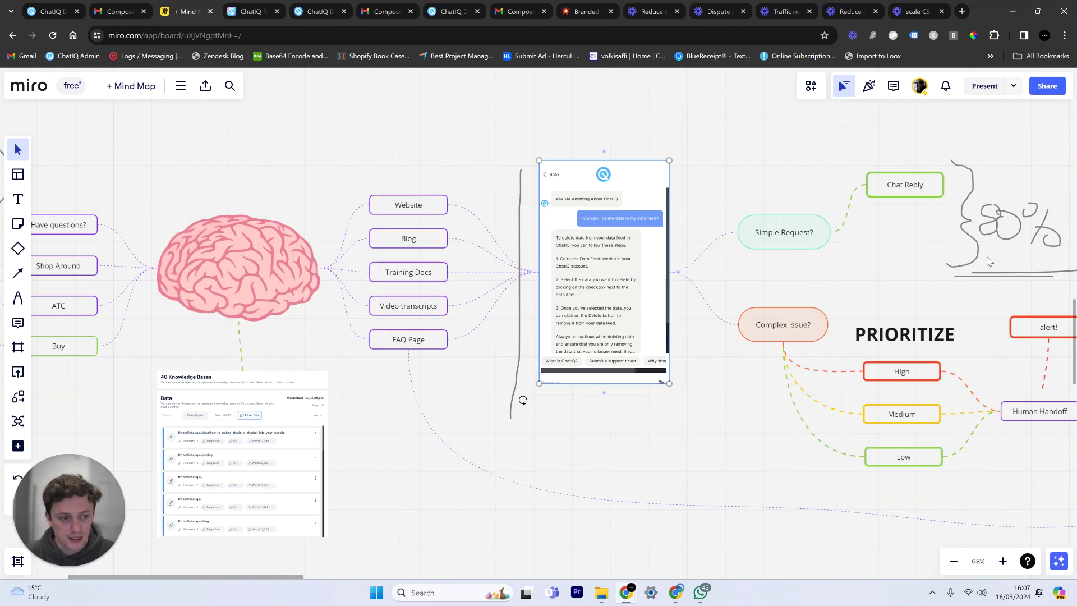
# Step: Zoom and pan to the Market Research churn questions and the 31.47% subscriber churn chart
pyautogui.hscroll(5, 989, 262)
pyautogui.scroll(4, 684, 310)
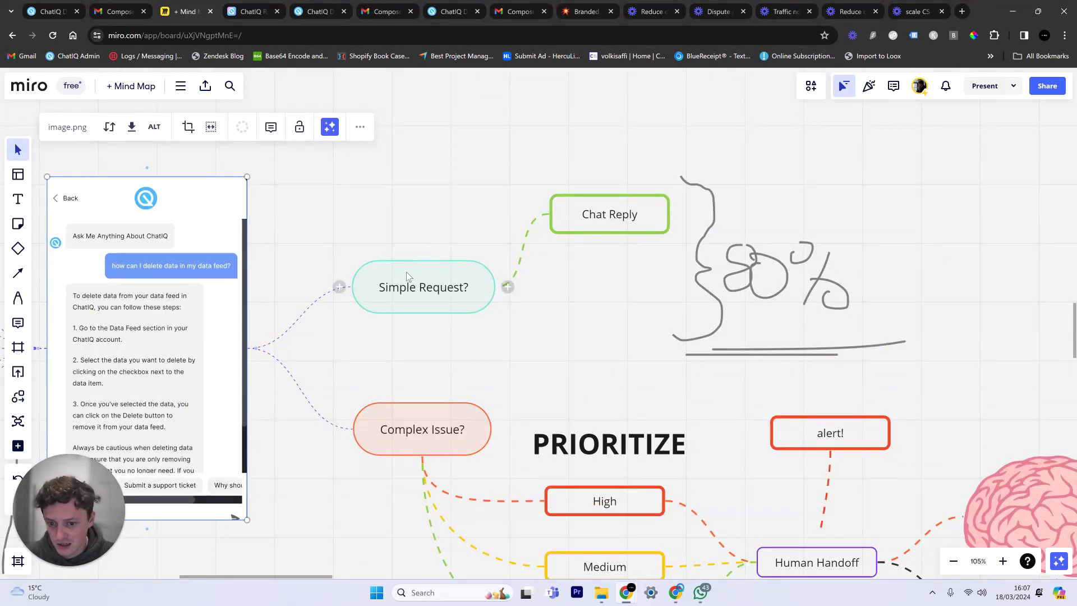
pyautogui.scroll(-2, 445, 342)
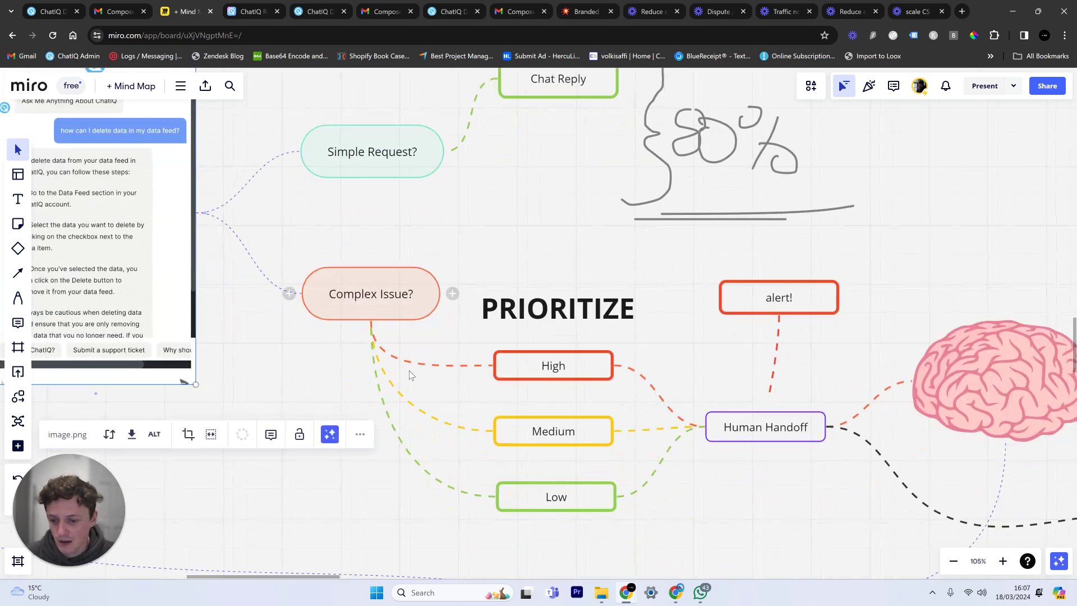
pyautogui.scroll(-6, 526, 172)
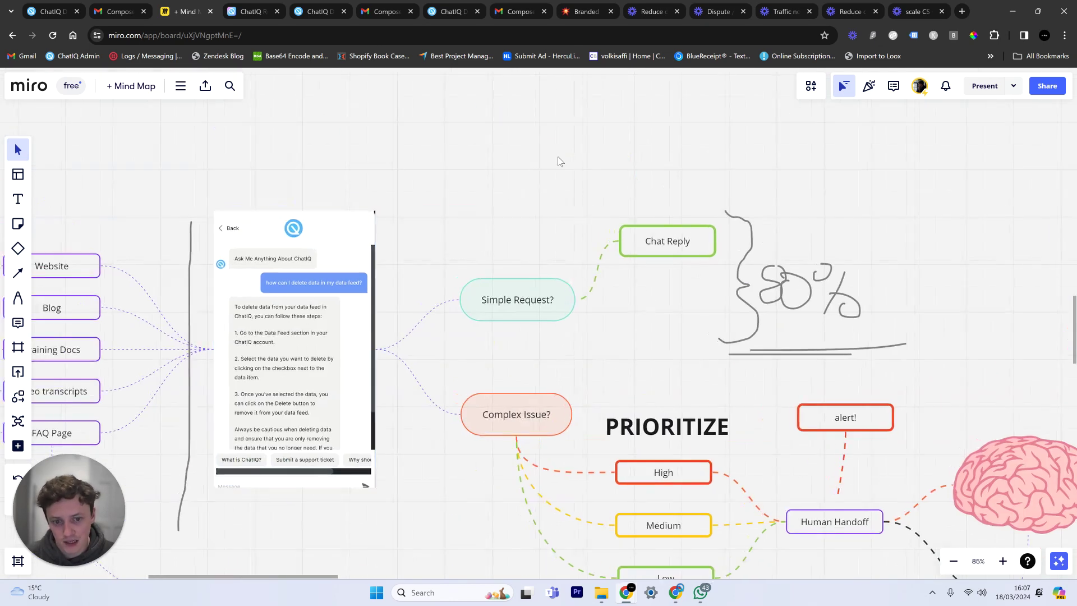
pyautogui.moveTo(782, 439); pyautogui.dragTo(467, 411)
pyautogui.scroll(-3, 755, 346)
pyautogui.moveTo(755, 347); pyautogui.dragTo(485, 166)
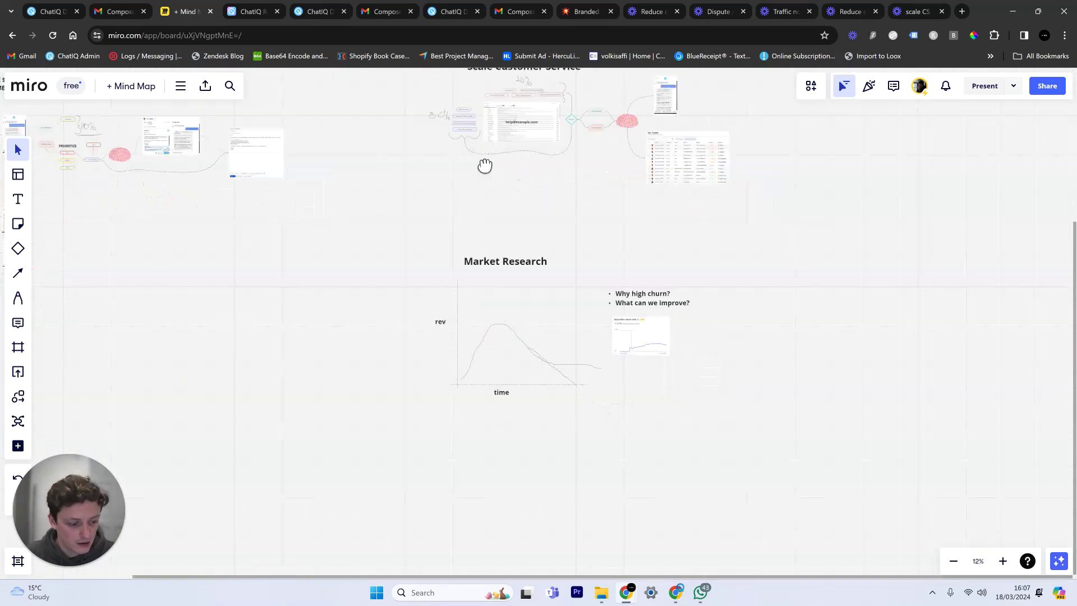
pyautogui.scroll(5, 584, 335)
pyautogui.scroll(4, 772, 208)
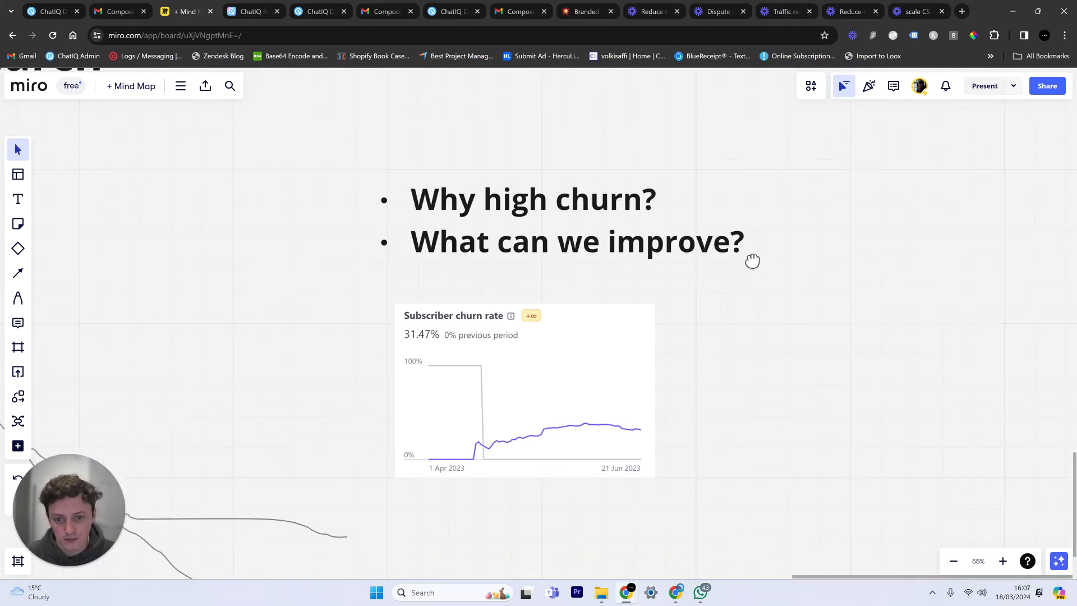
# Step: Back on the ChatIQ dashboard, scroll the chat widget to the subscription-cancellation answer
pyautogui.click(316, 7)
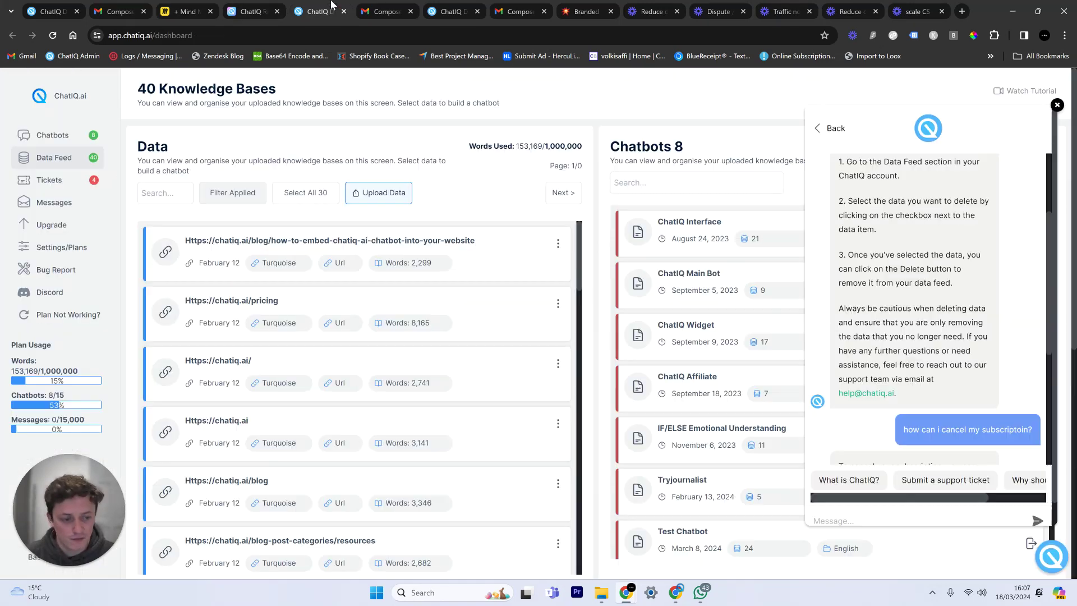
pyautogui.scroll(-3, 993, 272)
pyautogui.scroll(-1, 971, 255)
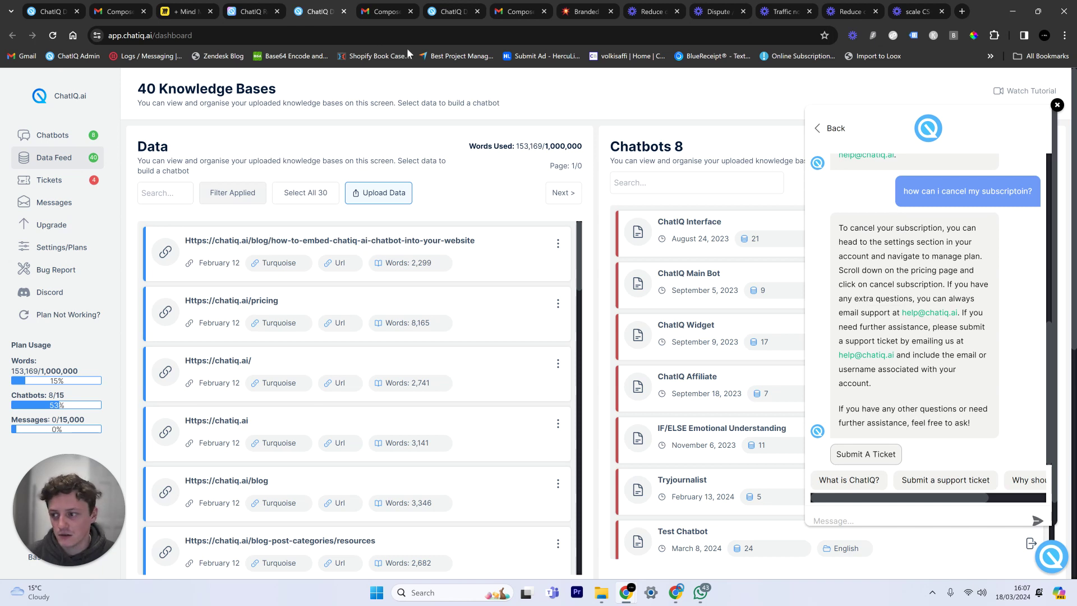
# Step: Go to the chatiq.ai homepage, scroll down, and open its chat widget
pyautogui.click(274, 5)
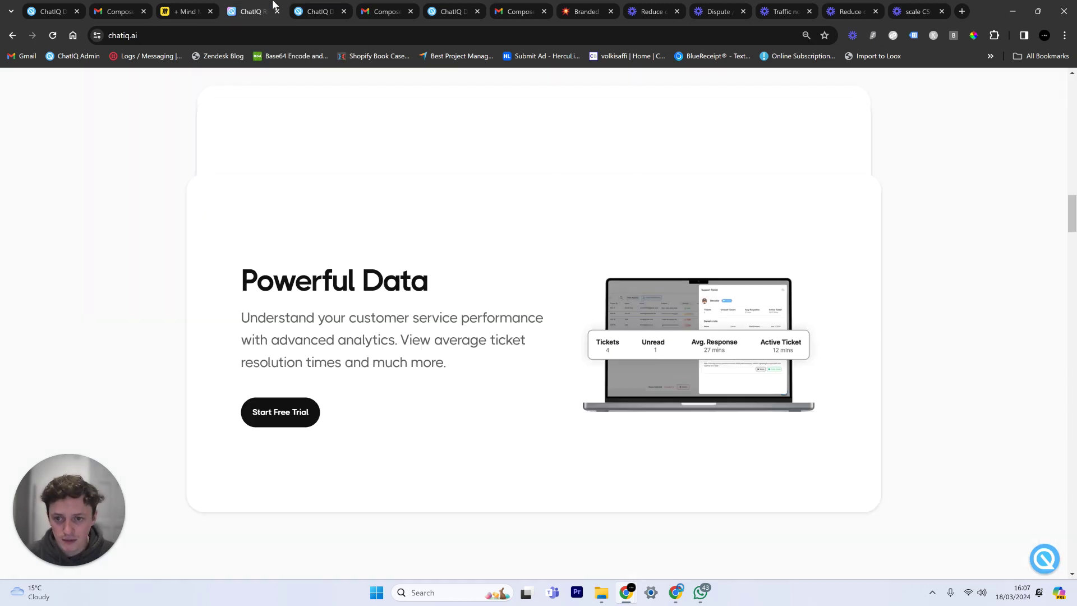
pyautogui.scroll(-3, 774, 356)
pyautogui.scroll(-7, 953, 454)
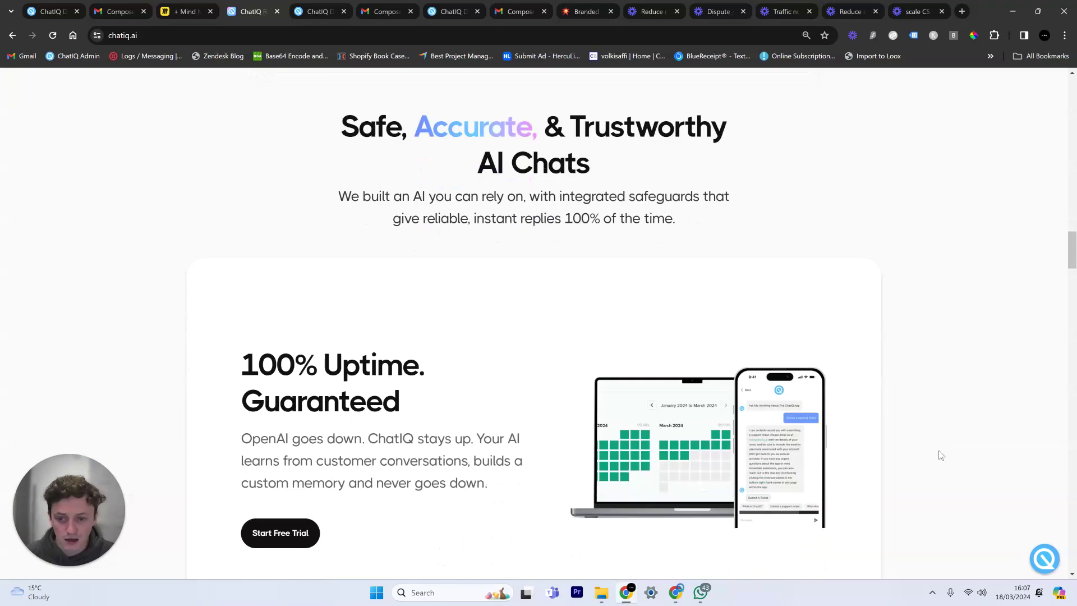
pyautogui.click(1047, 558)
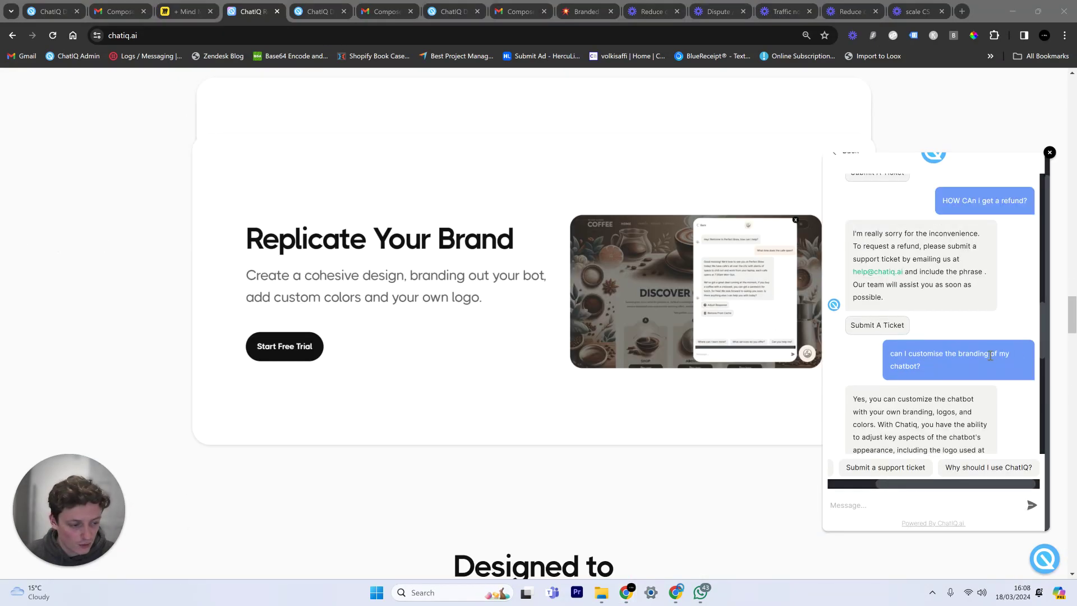
# Step: Scroll back to the branding question in the chat and briefly highlight it
pyautogui.click(991, 355)
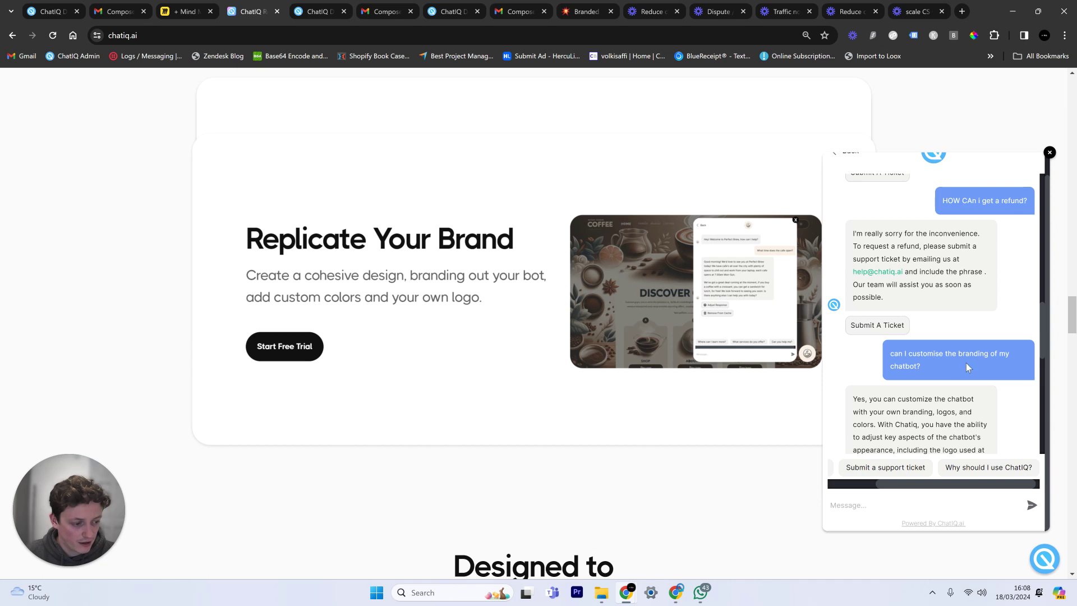
pyautogui.scroll(1, 803, 346)
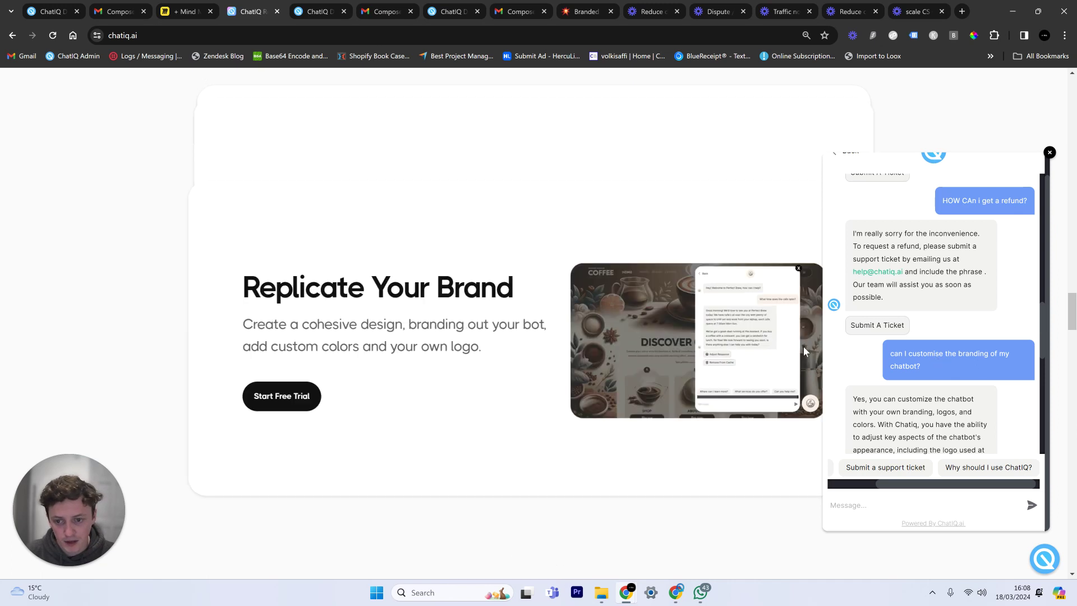
pyautogui.moveTo(926, 361)
pyautogui.mouseDown()
pyautogui.moveTo(923, 353)
pyautogui.moveTo(926, 366)
pyautogui.mouseUp()
pyautogui.click(926, 353)
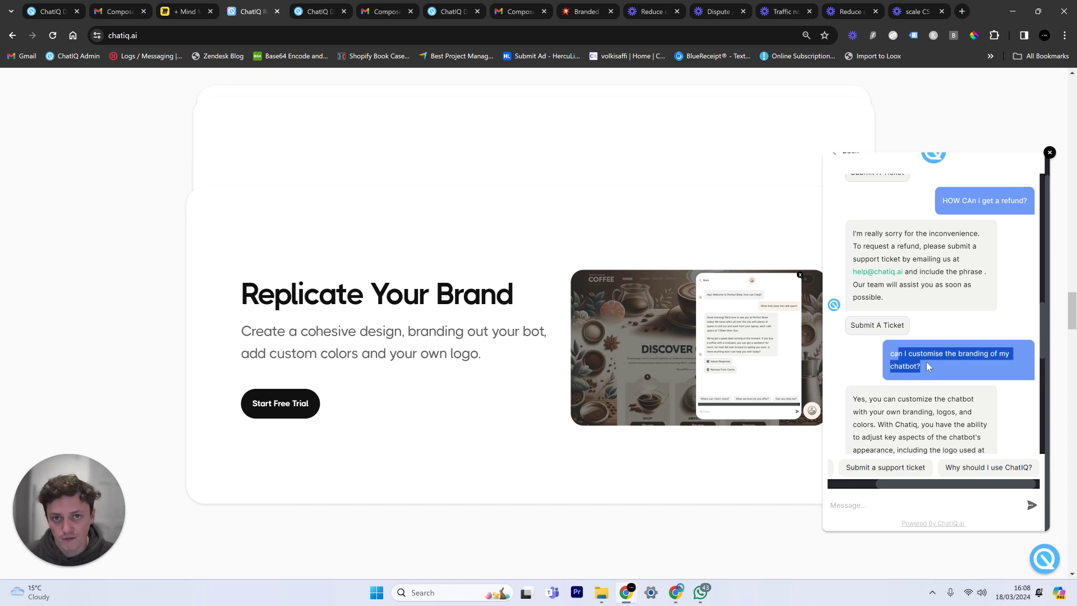
pyautogui.click(927, 362)
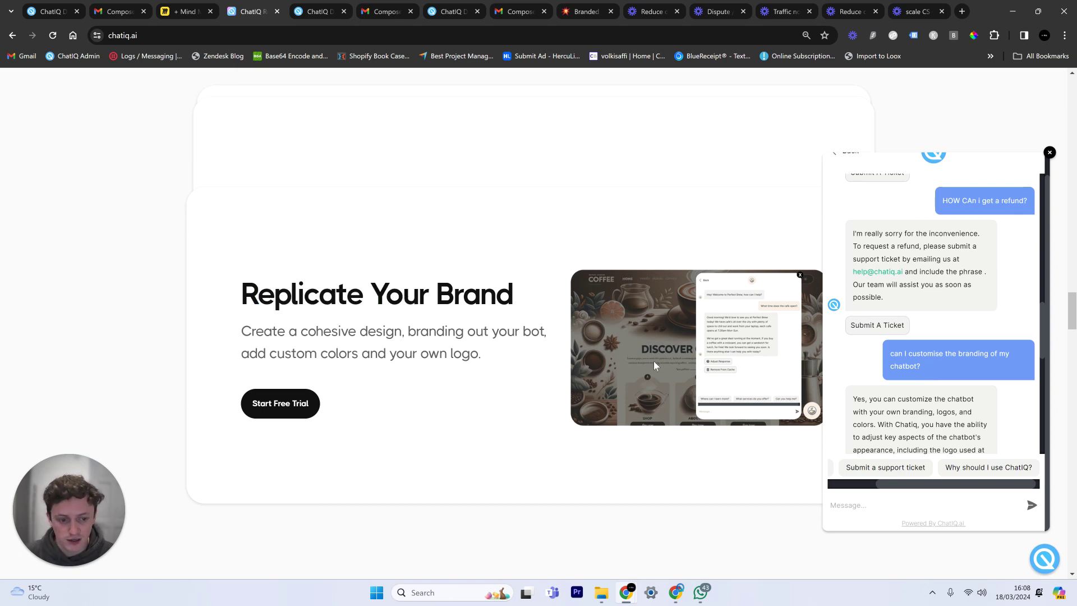
# Step: Read through the widget's branding answer, then go to the ChatIQ dashboard tab
pyautogui.scroll(-6, 934, 426)
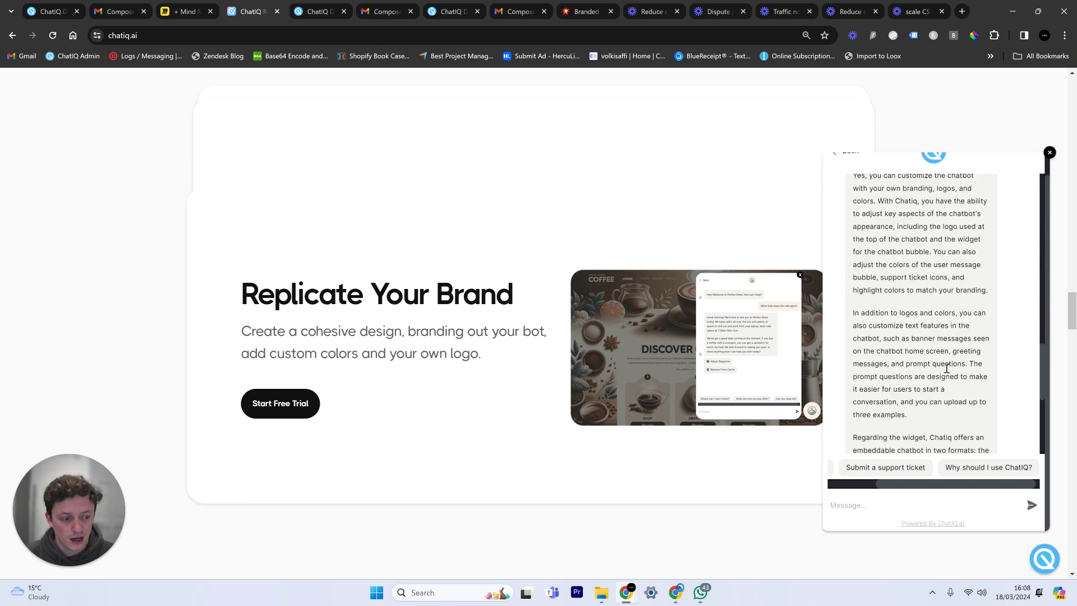
pyautogui.scroll(-3, 946, 368)
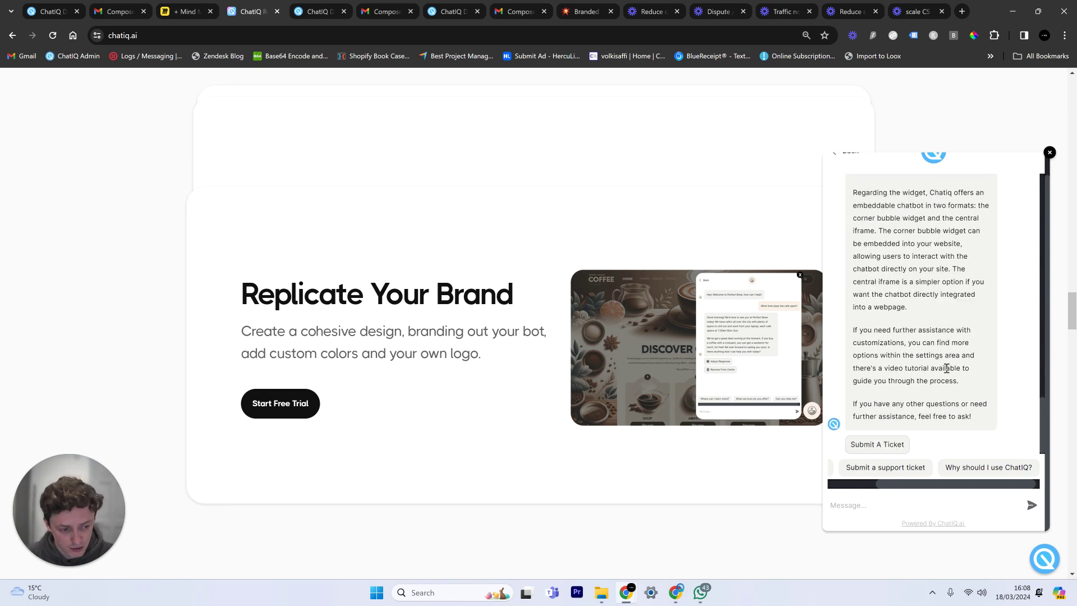
pyautogui.scroll(10, 946, 368)
pyautogui.scroll(-3, 944, 368)
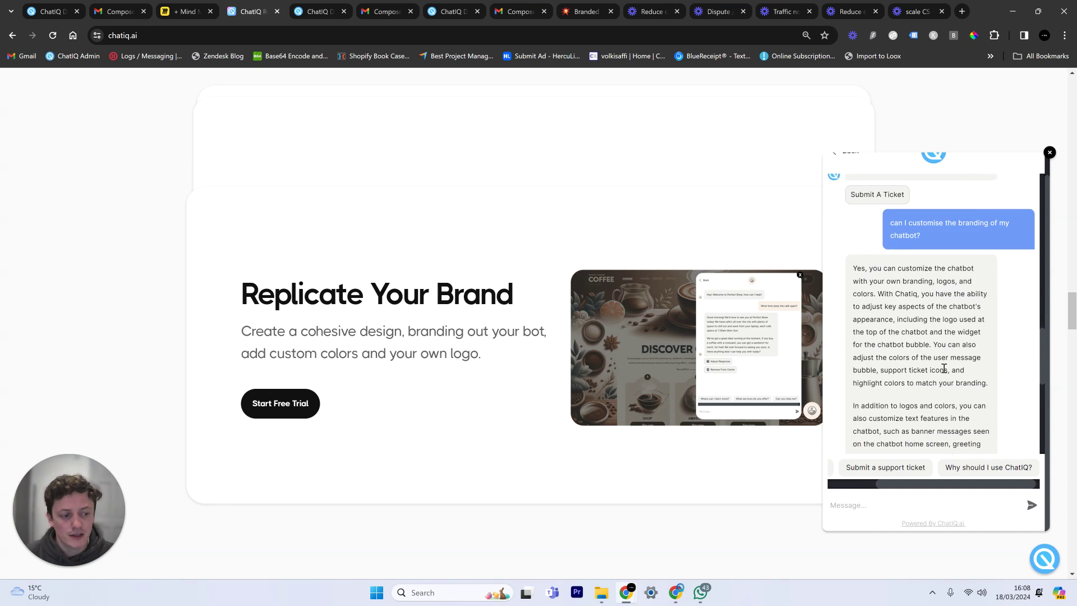
pyautogui.scroll(-1, 857, 284)
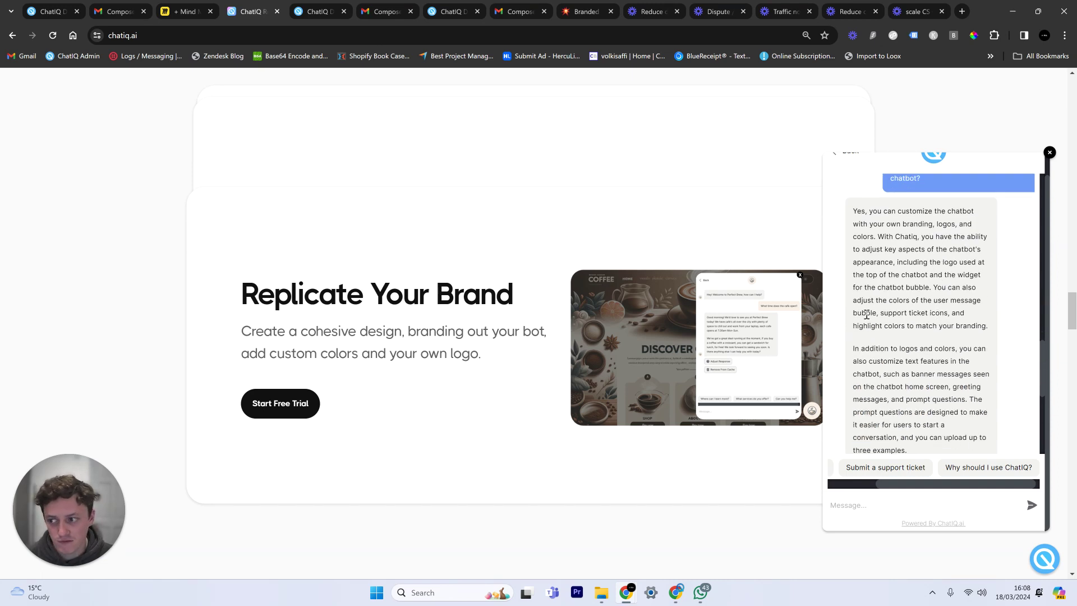
pyautogui.click(318, 10)
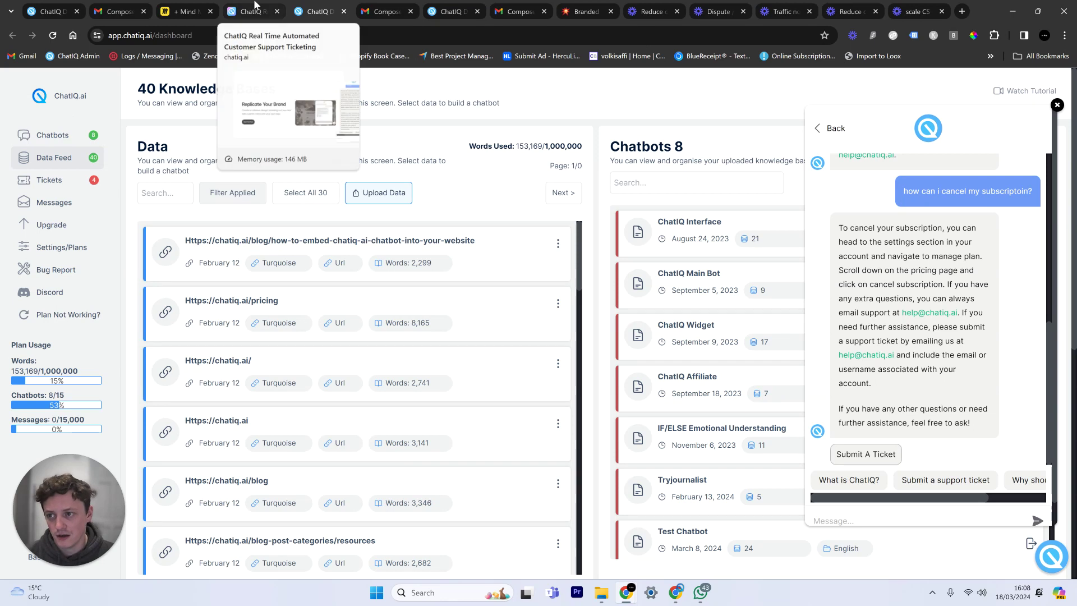
# Step: Open the Messages page showing ChatIQ Main Bot's message history
pyautogui.click(67, 201)
pyautogui.rightClick(69, 196)
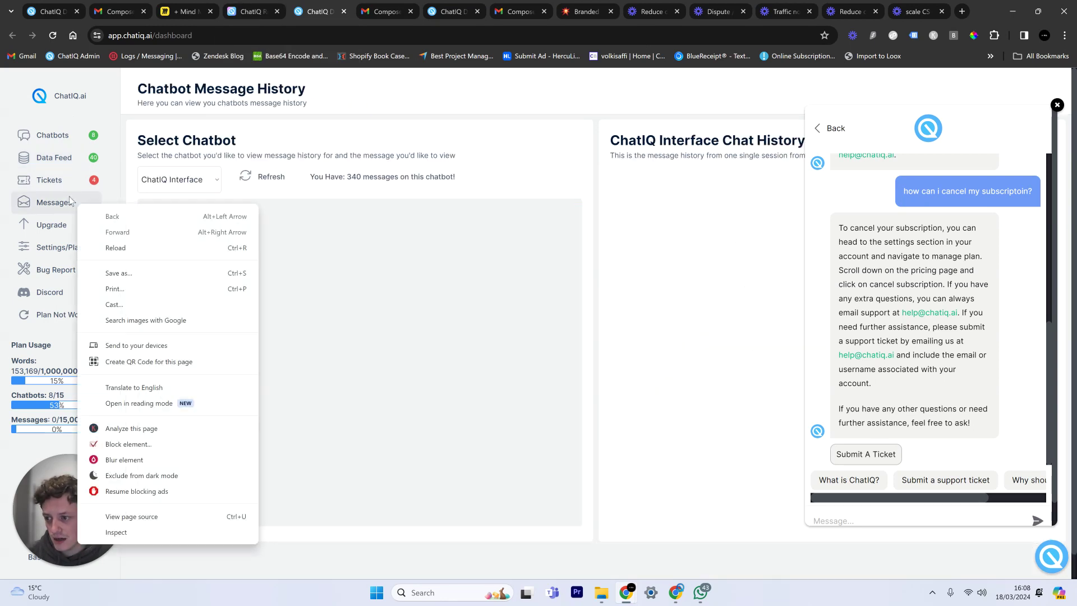
pyautogui.click(183, 180)
pyautogui.click(183, 180)
pyautogui.click(196, 209)
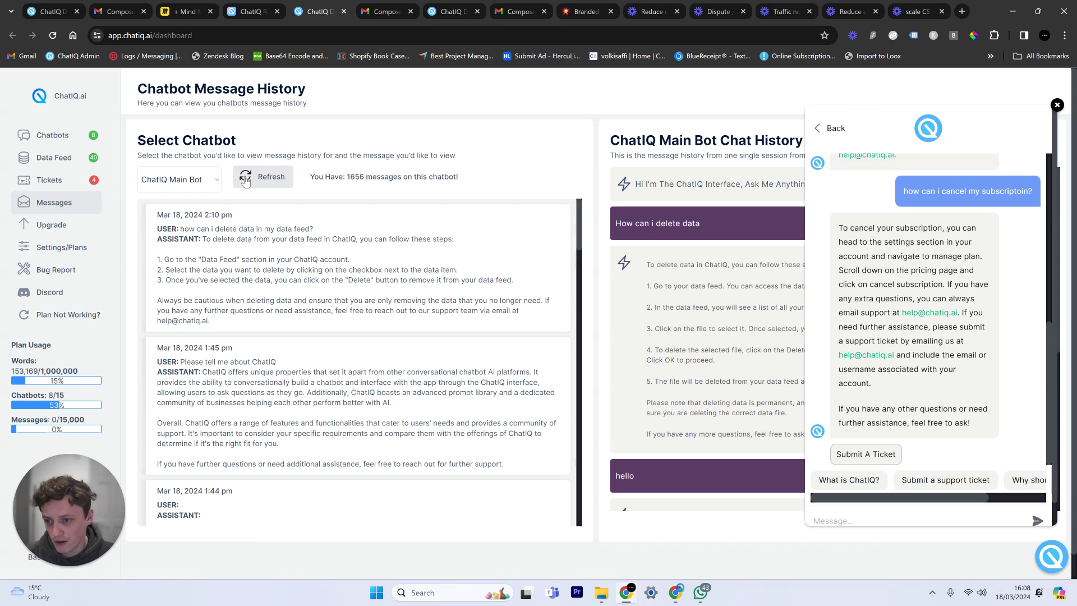
# Step: Open the 2:10 pm session, close the chat widget, and refresh the message list
pyautogui.click(275, 247)
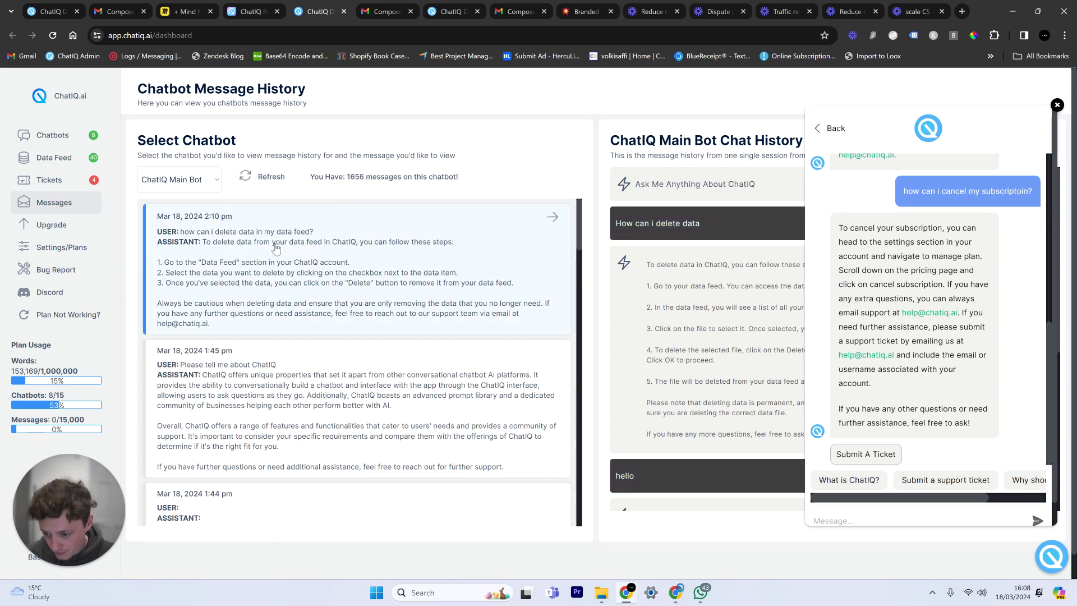
pyautogui.click(1062, 562)
pyautogui.scroll(-1, 706, 274)
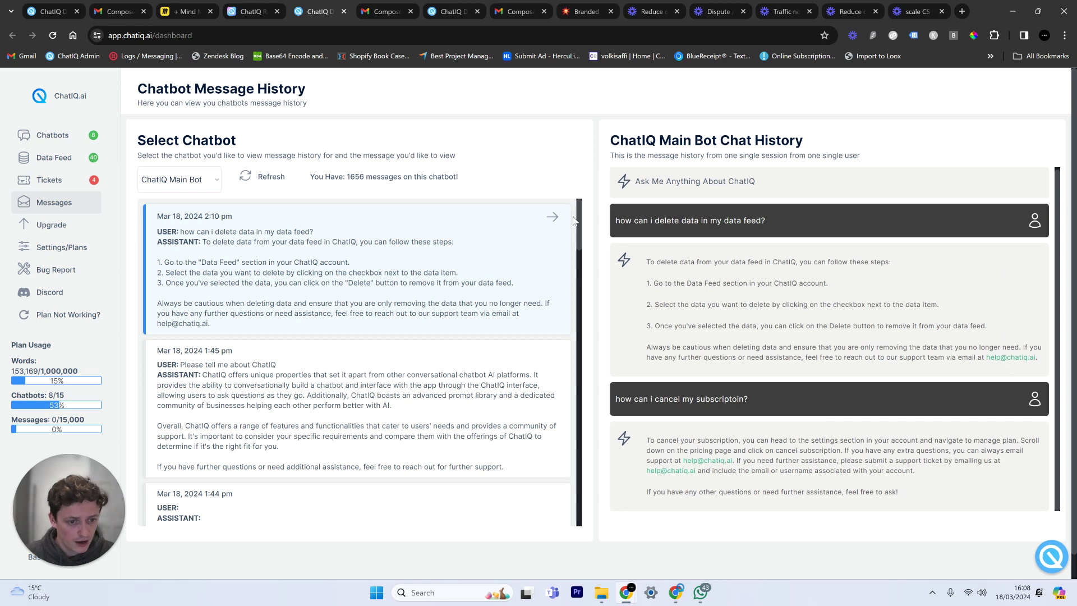
pyautogui.click(268, 177)
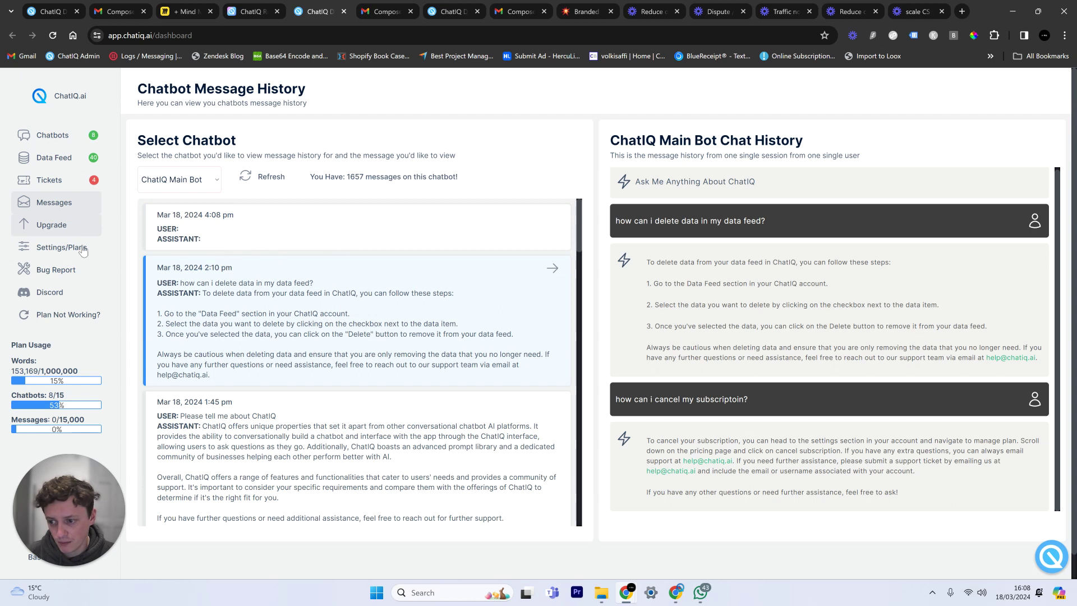
# Step: Open the 11:54 am 'whats the refund policy?' session in full, then return to Miro
pyautogui.scroll(-4, 268, 267)
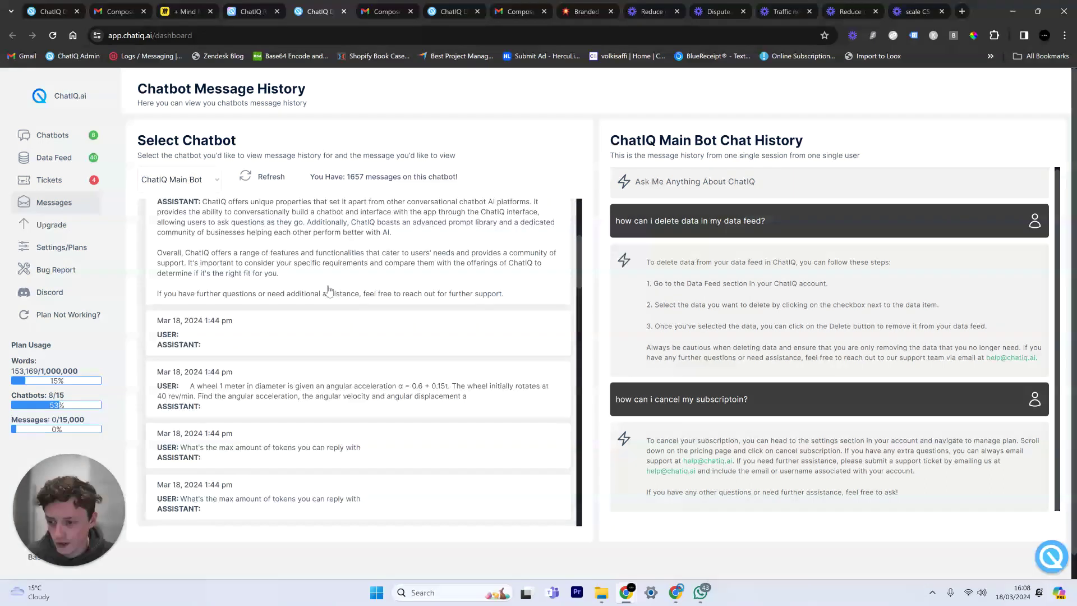
pyautogui.scroll(-8, 329, 290)
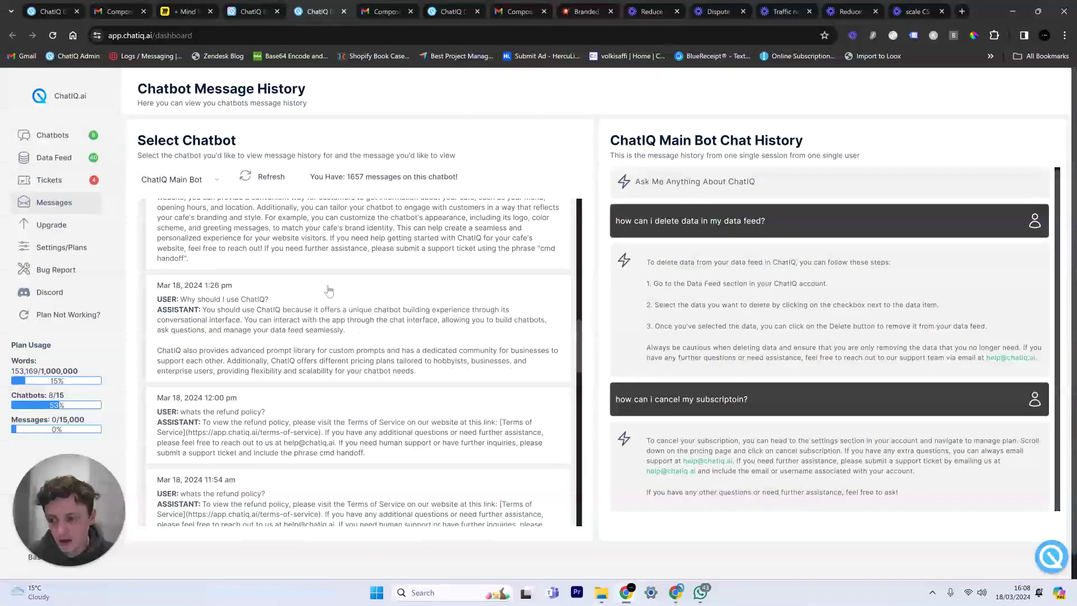
pyautogui.scroll(-4, 328, 290)
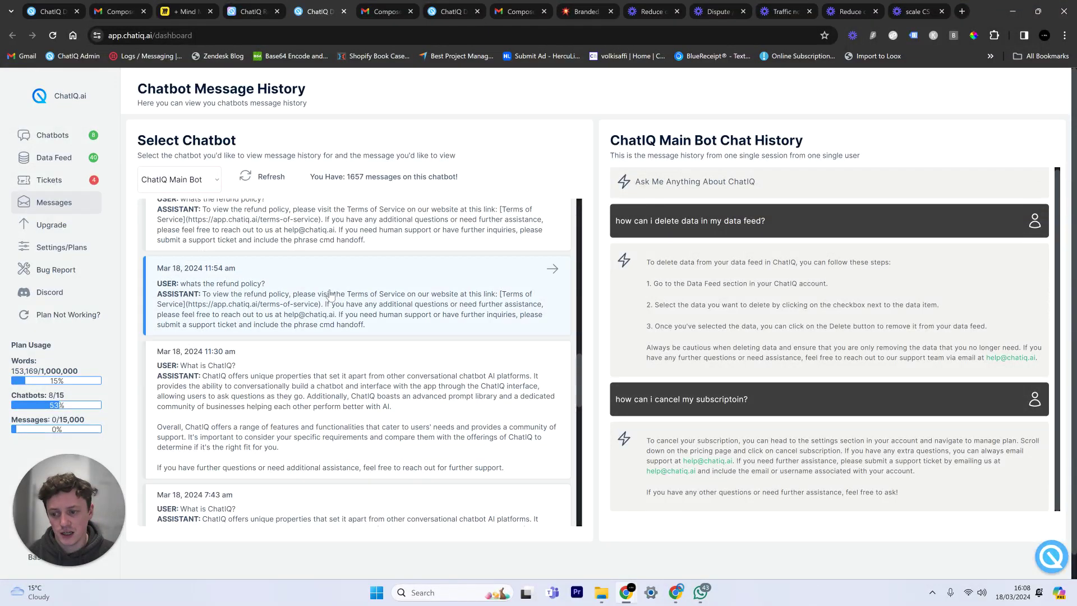
pyautogui.click(331, 295)
pyautogui.click(340, 297)
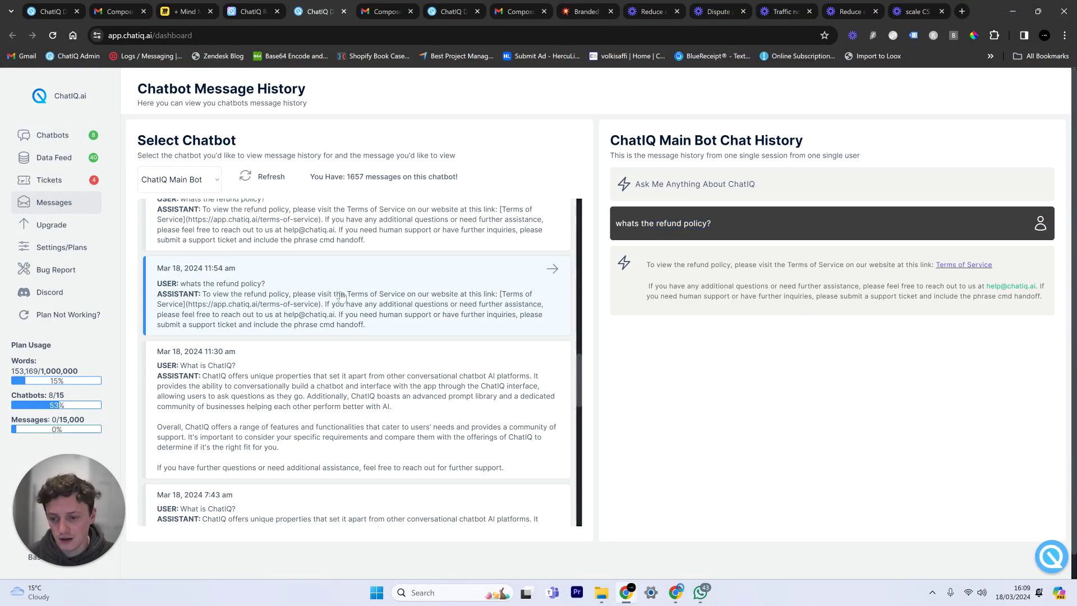
pyautogui.scroll(2, 426, 235)
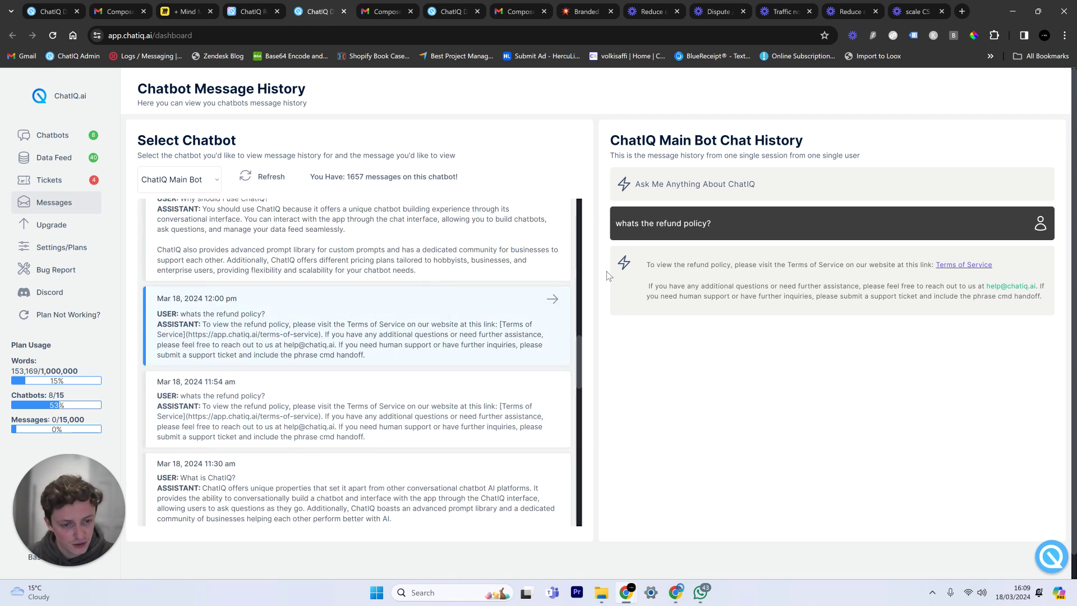
pyautogui.scroll(2, 415, 308)
pyautogui.scroll(8, 367, 283)
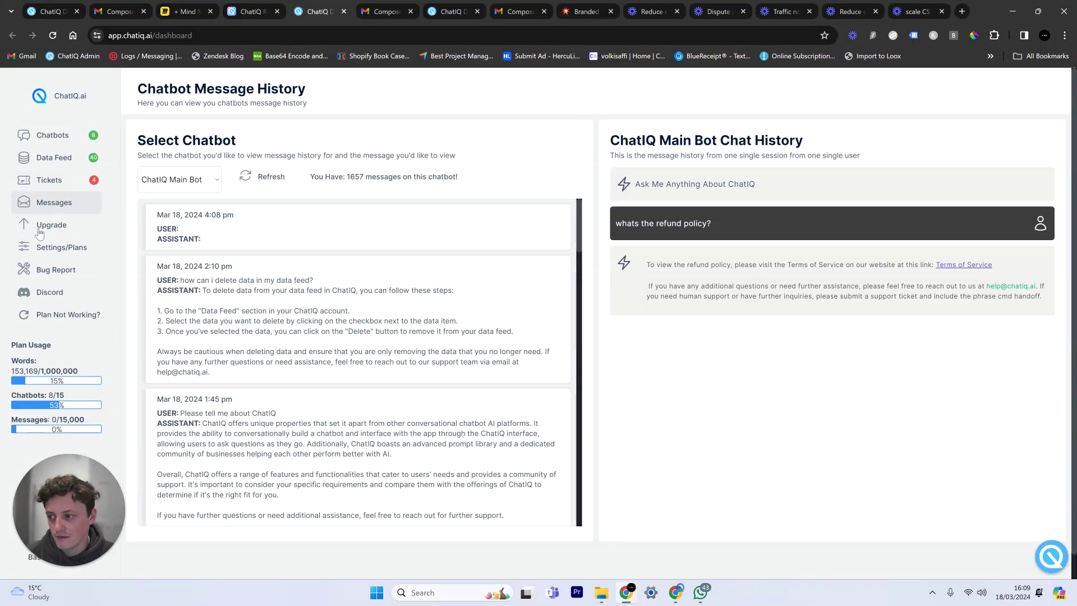
pyautogui.hotkey('ctrl', '3')
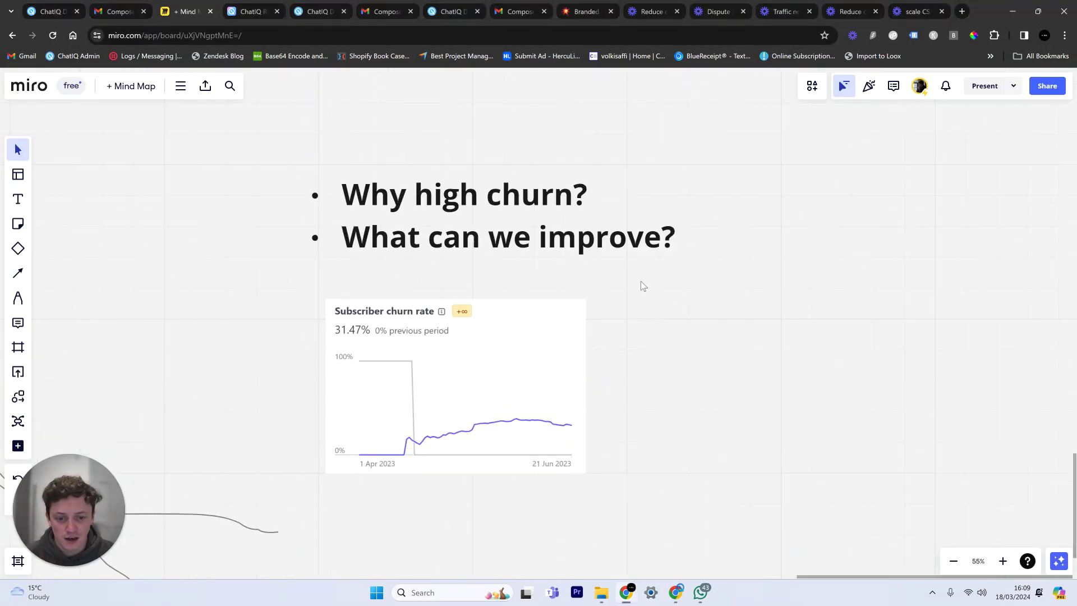
# Step: Pan and zoom the Miro board over to the Scale Customer Service section
pyautogui.hscroll(-4, 729, 250)
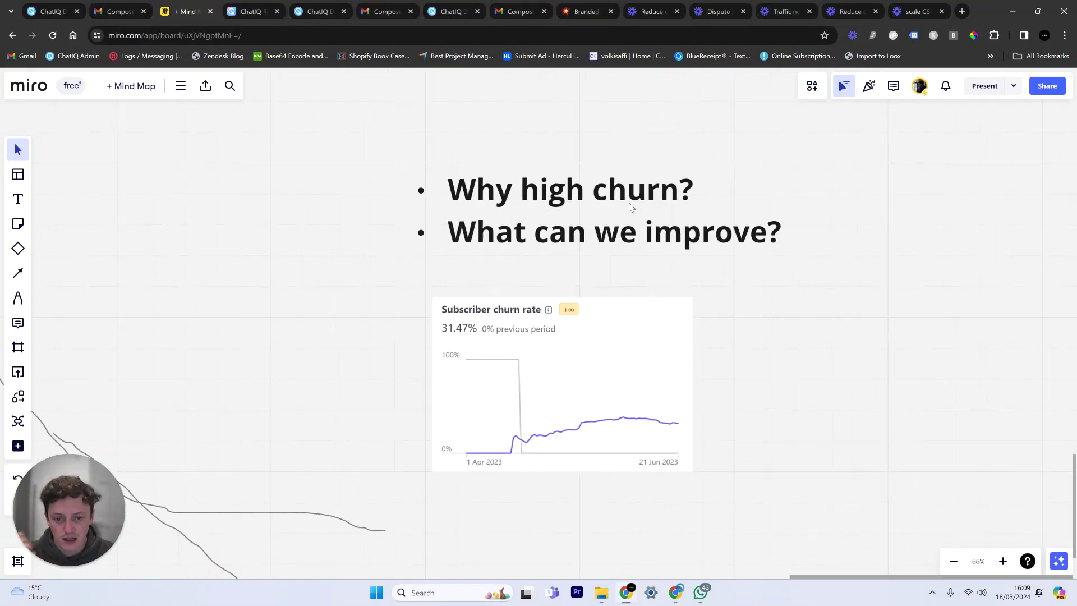
pyautogui.scroll(-5, 750, 207)
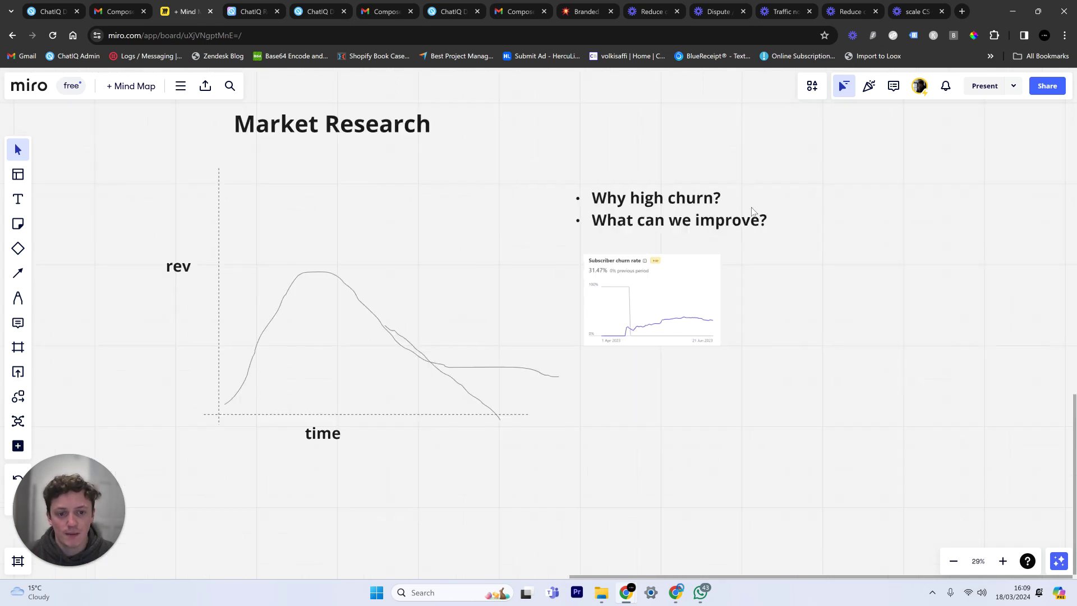
pyautogui.scroll(2, 675, 234)
pyautogui.scroll(3, 782, 266)
pyautogui.hscroll(-4, 782, 266)
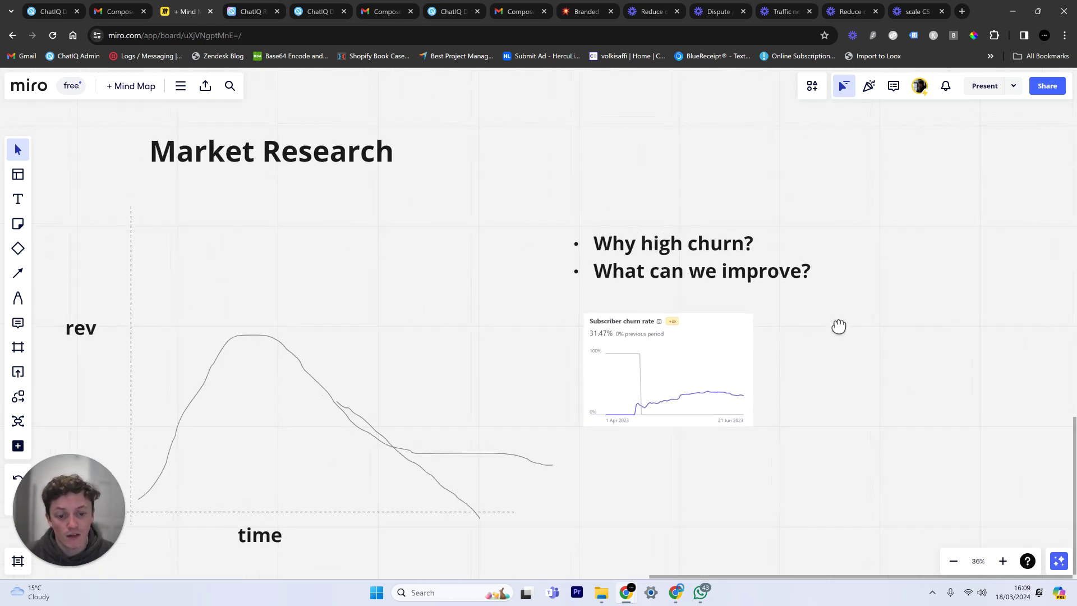
pyautogui.scroll(-5, 583, 282)
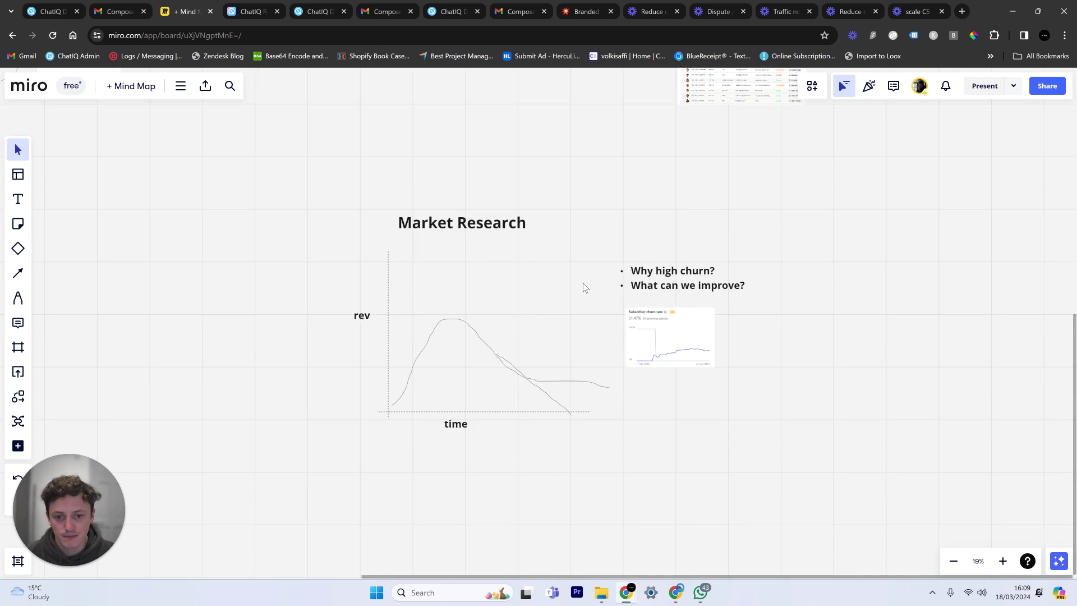
pyautogui.scroll(3, 584, 234)
pyautogui.scroll(5, 736, 365)
pyautogui.hscroll(-4, 735, 365)
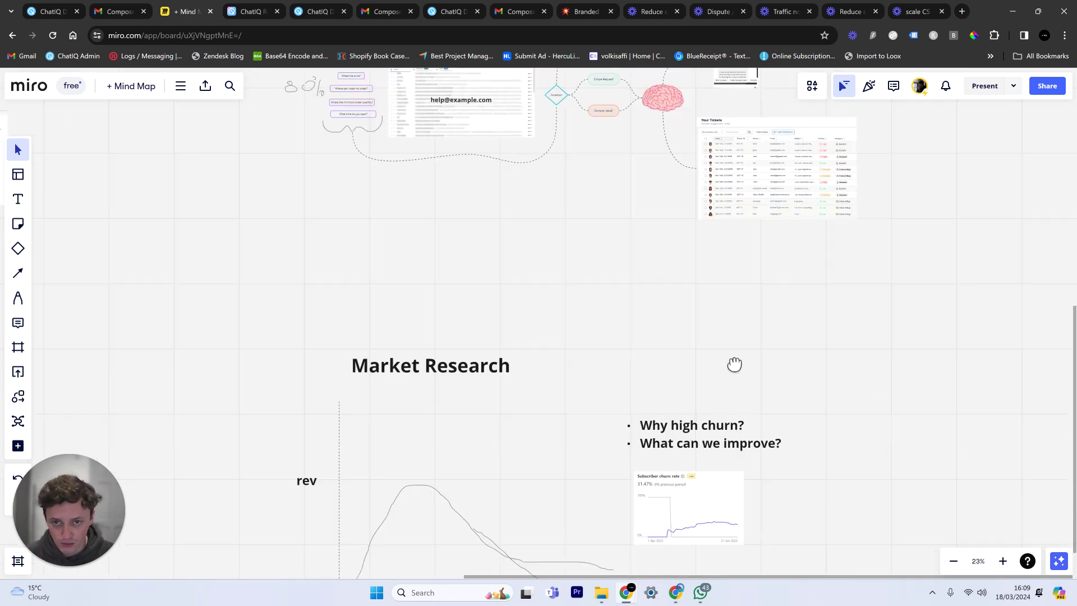
pyautogui.moveTo(505, 349); pyautogui.dragTo(410, 431)
# Step: Pan the board back to bring the Market Research graph into view
pyautogui.scroll(3, 409, 430)
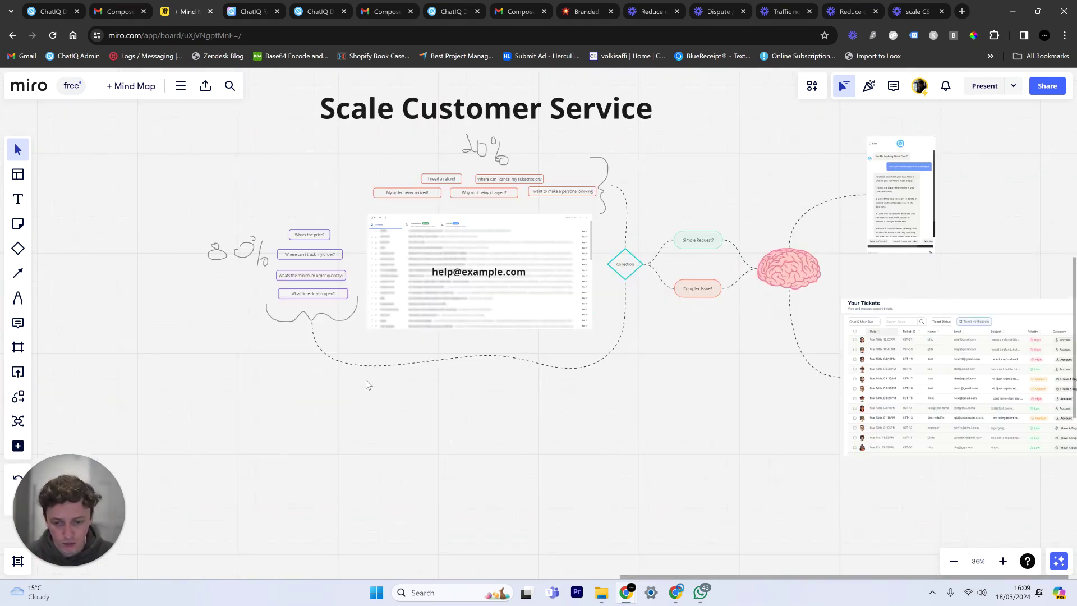
pyautogui.hscroll(3, 443, 416)
pyautogui.scroll(-2, 401, 371)
pyautogui.hscroll(-3, 401, 370)
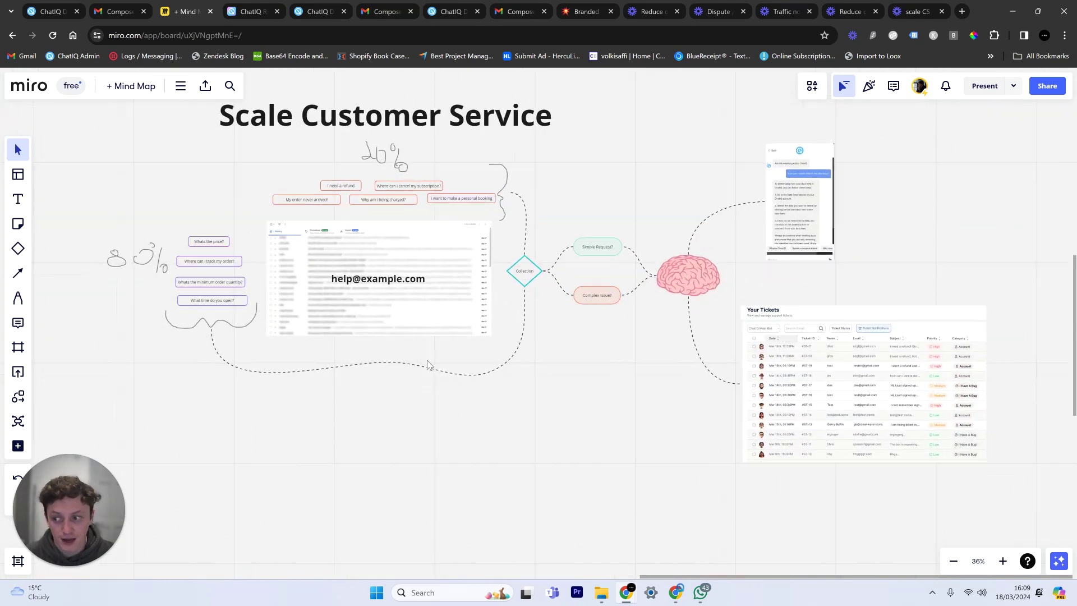
pyautogui.hscroll(2, 436, 359)
pyautogui.scroll(-3, 449, 376)
pyautogui.moveTo(458, 392); pyautogui.dragTo(536, 156)
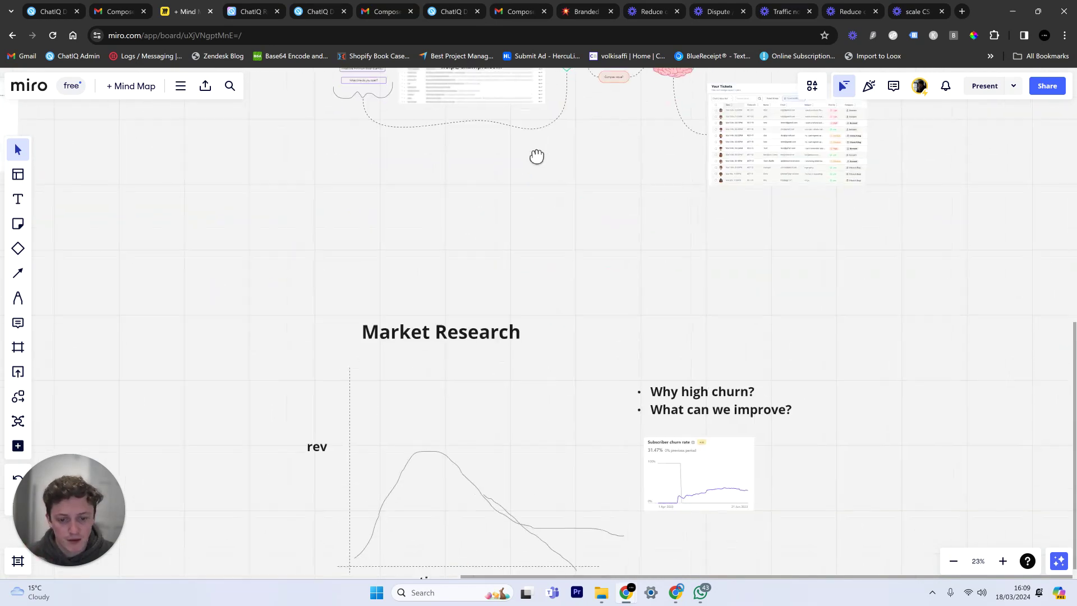
pyautogui.scroll(-3, 548, 214)
# Step: On the chatiq.ai landing page, scroll the homepage and close the chat widget
pyautogui.click(250, 11)
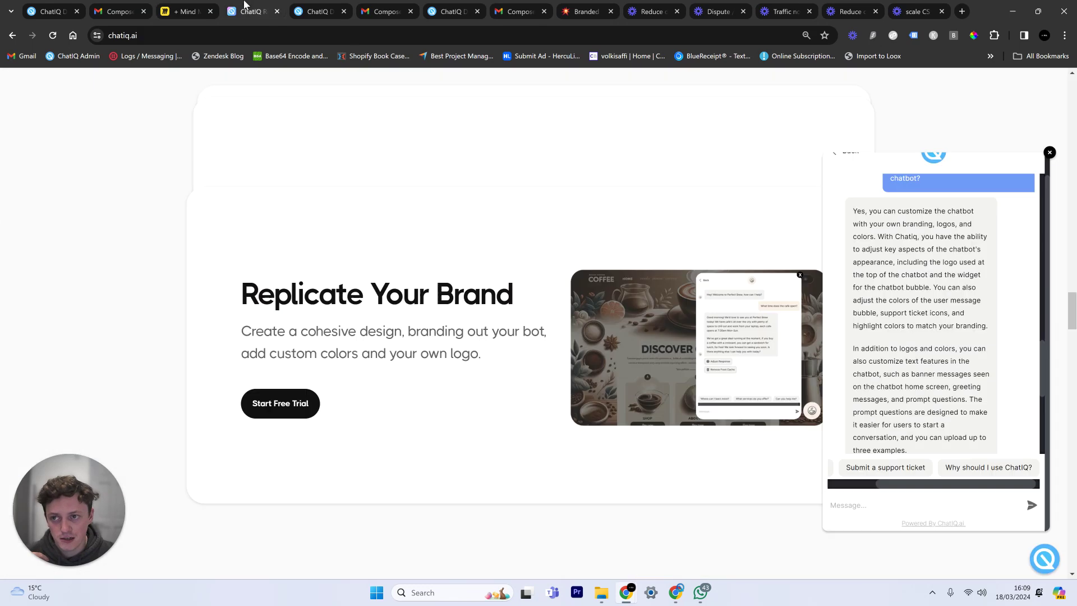
pyautogui.scroll(15, 550, 193)
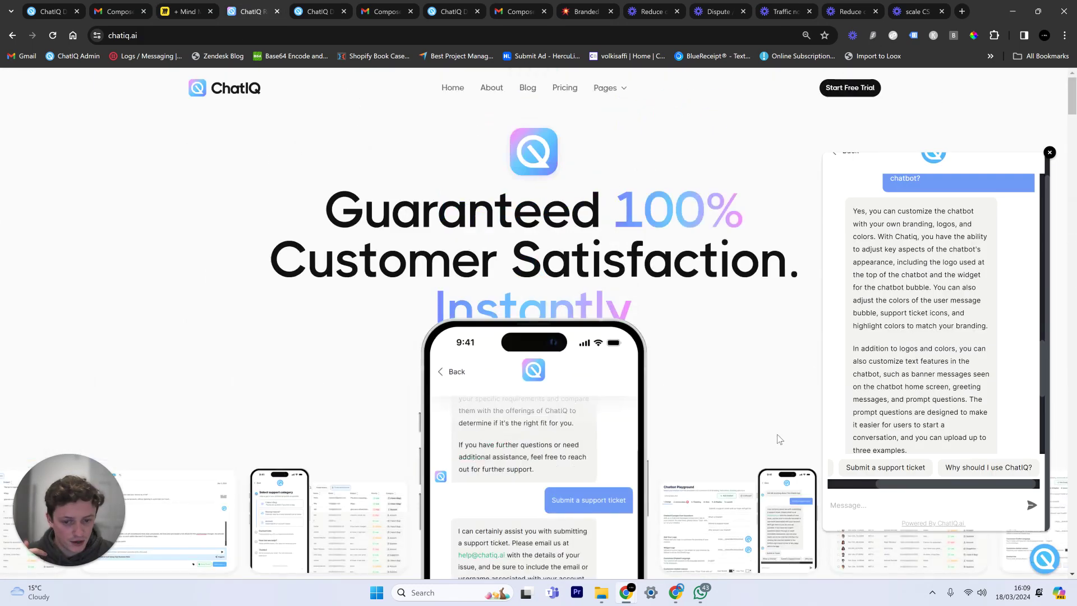
pyautogui.scroll(-5, 628, 314)
pyautogui.scroll(5, 664, 313)
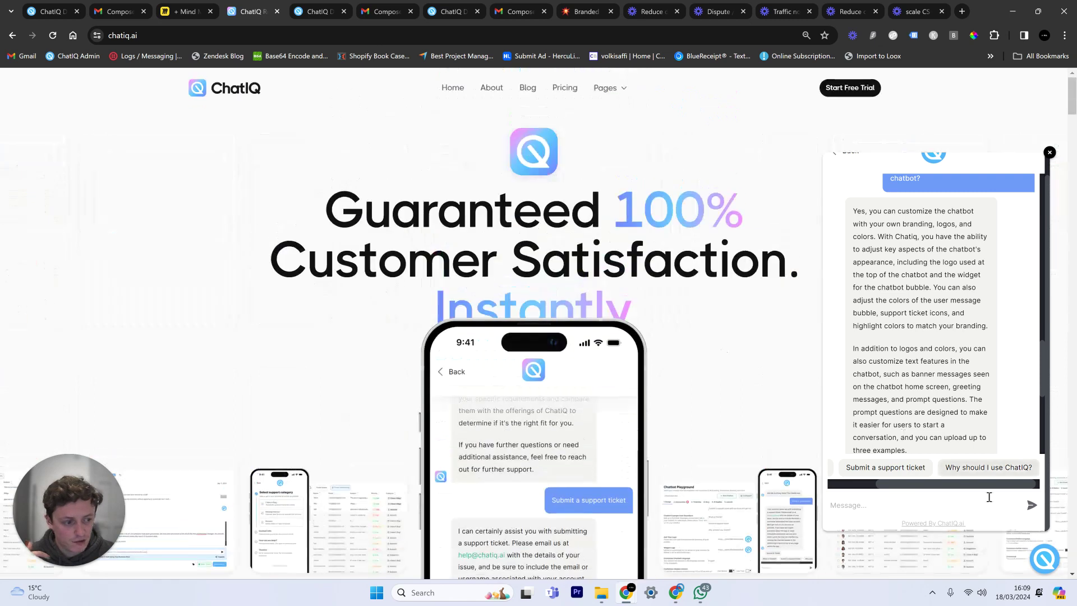
pyautogui.click(1042, 561)
# Step: In the dashboard's Data Feed, open Upload Data on the URL option, then close it
pyautogui.click(308, 7)
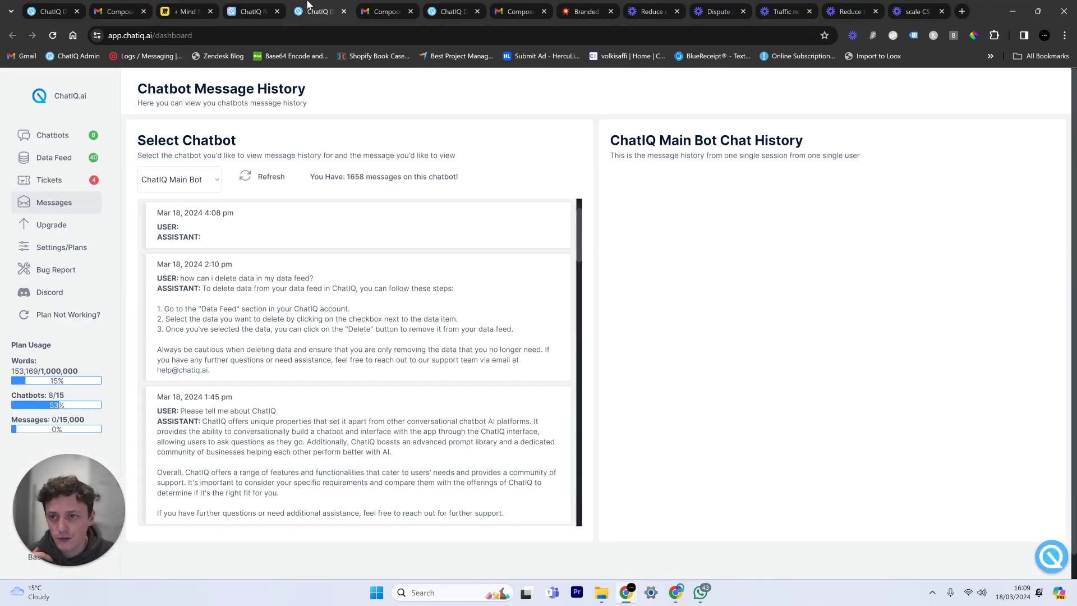
pyautogui.click(74, 160)
pyautogui.rightClick(73, 157)
pyautogui.click(386, 194)
pyautogui.click(465, 187)
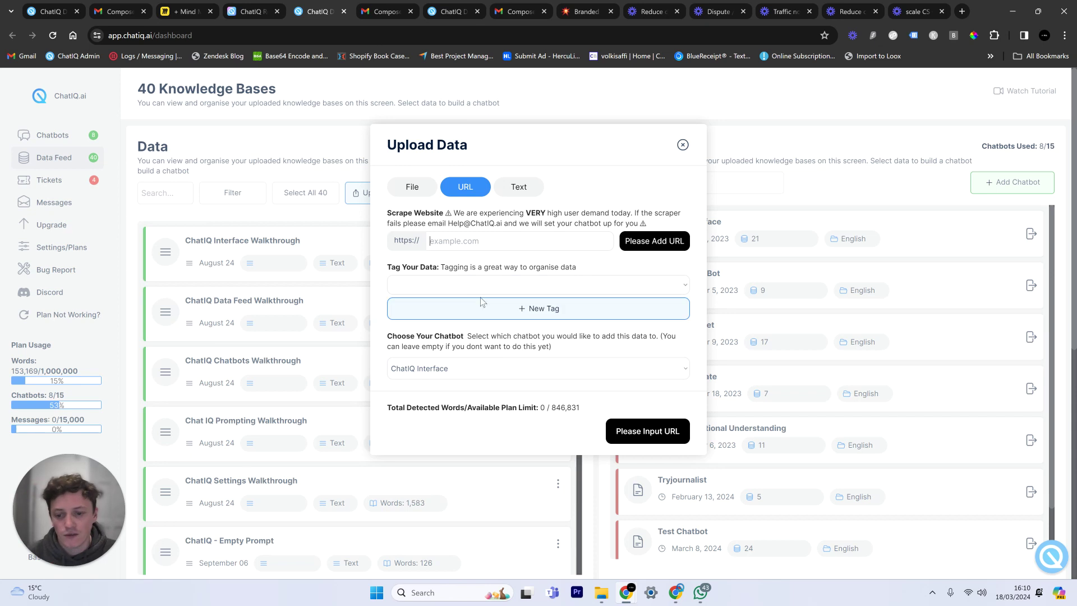
pyautogui.click(683, 144)
# Step: Filter the data feed to show only URL sources
pyautogui.click(241, 196)
pyautogui.click(297, 252)
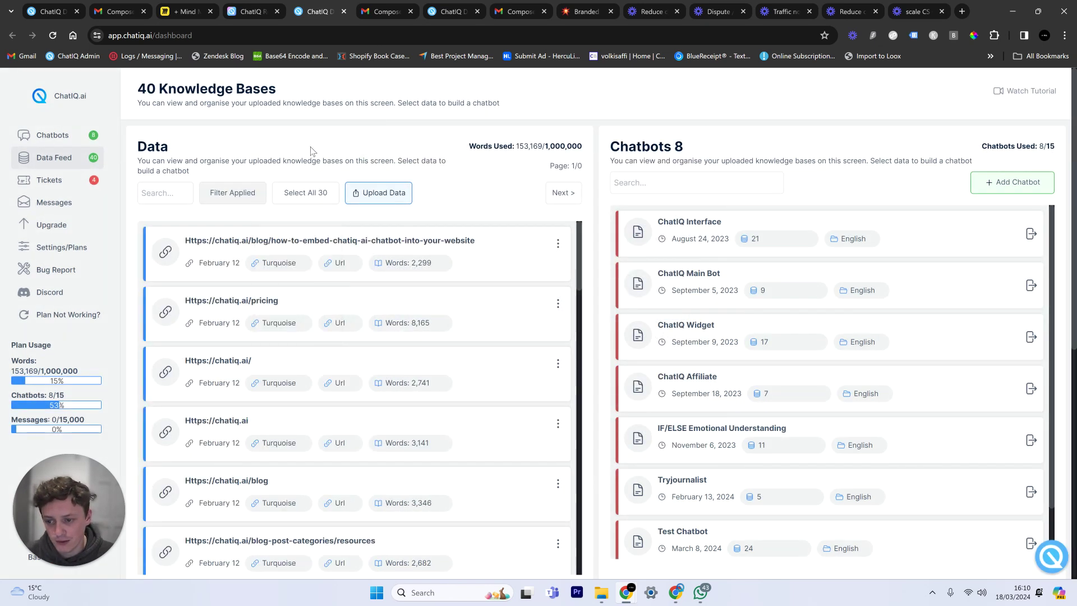
pyautogui.scroll(-5, 379, 267)
pyautogui.scroll(-4, 379, 267)
pyautogui.scroll(8, 365, 367)
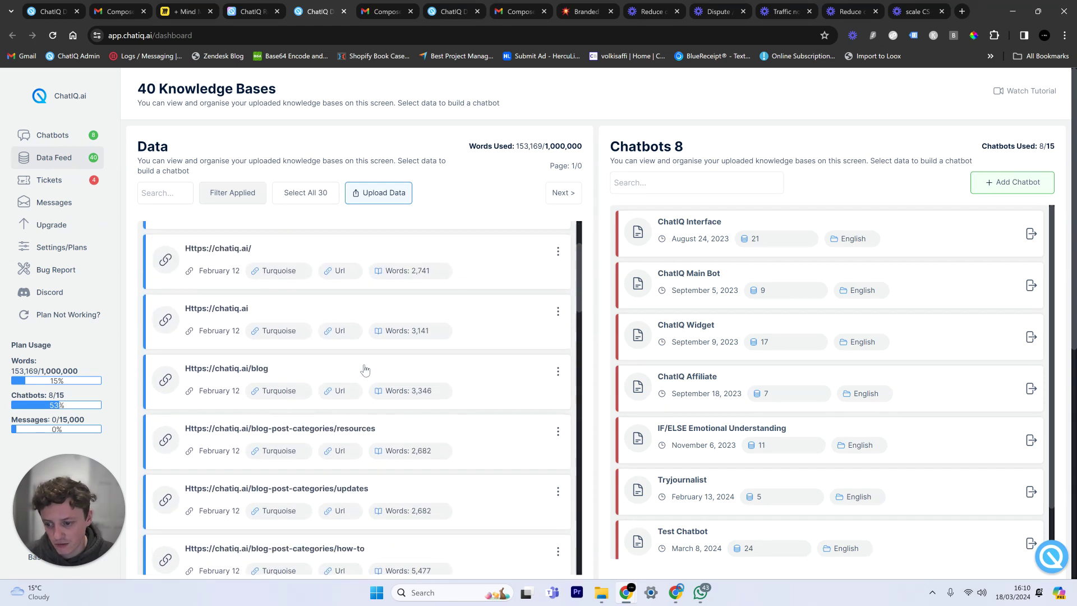
pyautogui.doubleClick(524, 150)
pyautogui.click(508, 218)
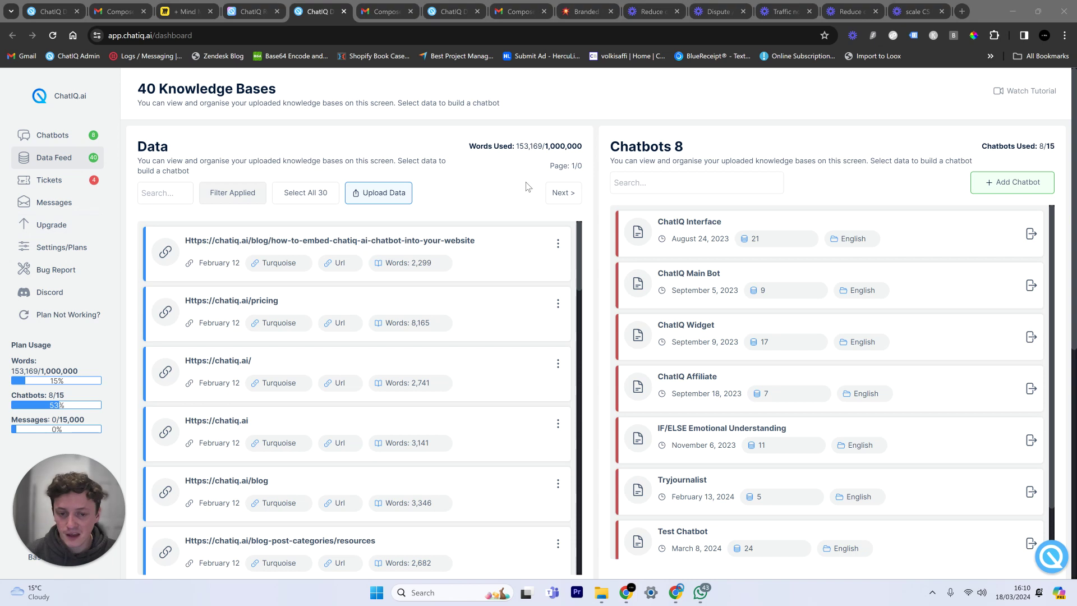
# Step: Select the blog post, pricing and homepage sources, try Create Chatbot, cancel, and unselect all
pyautogui.click(403, 258)
pyautogui.click(448, 332)
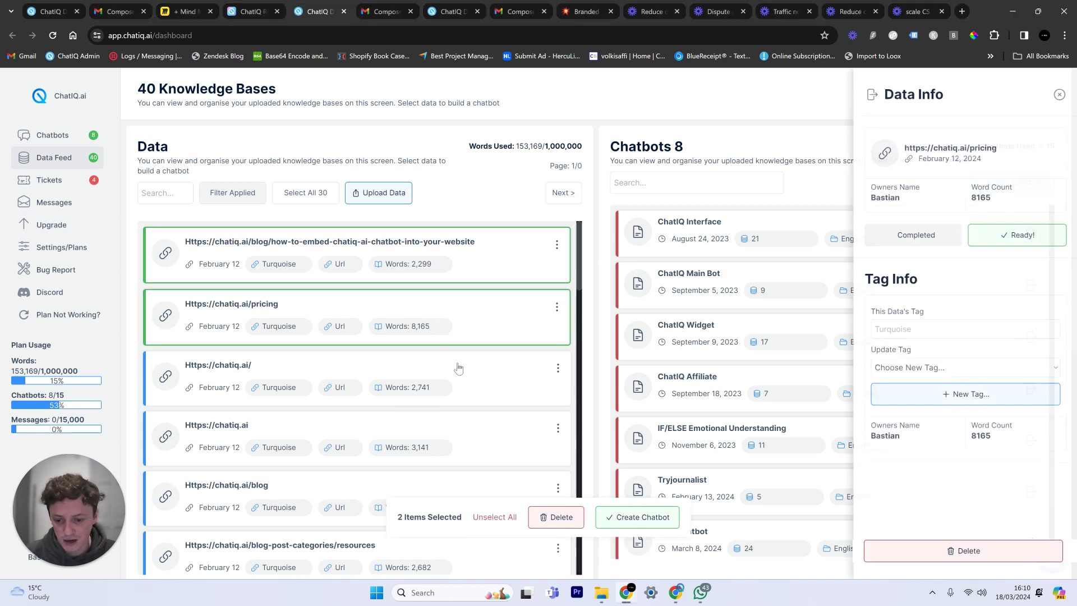
pyautogui.click(457, 368)
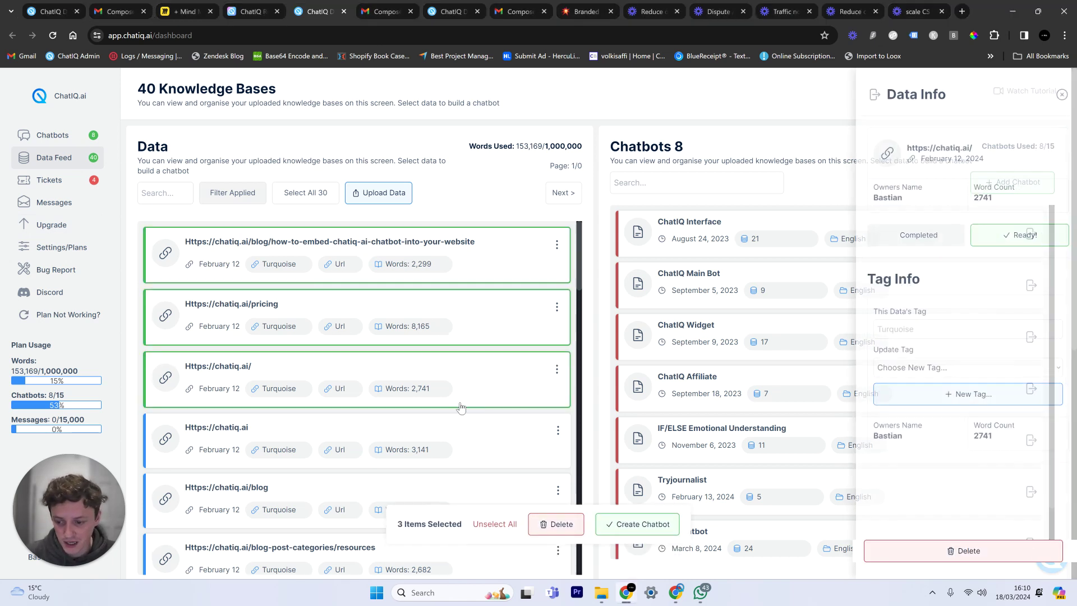
pyautogui.click(632, 538)
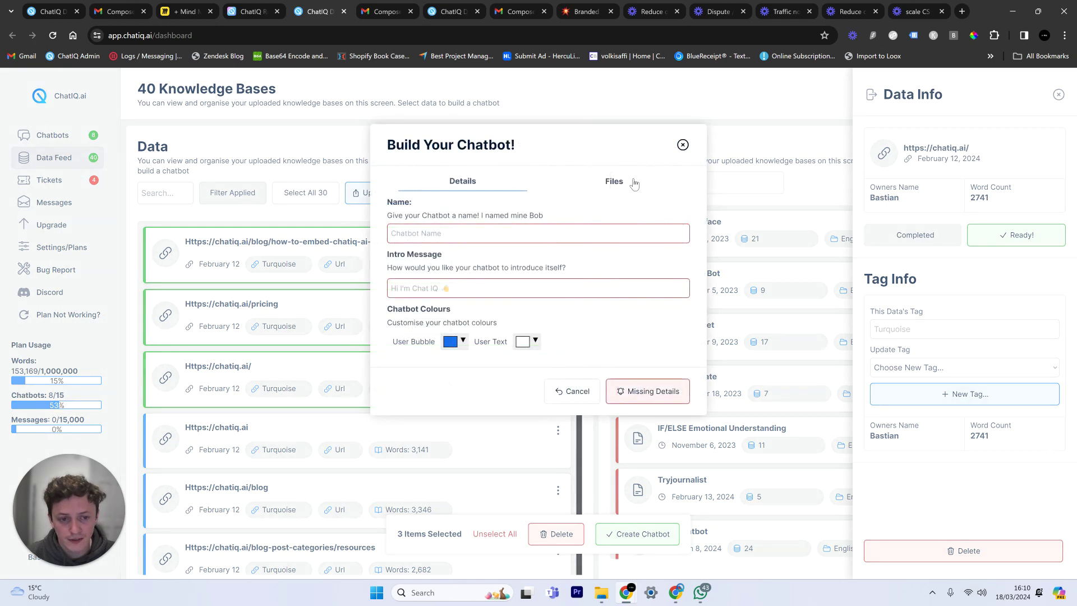
pyautogui.click(631, 183)
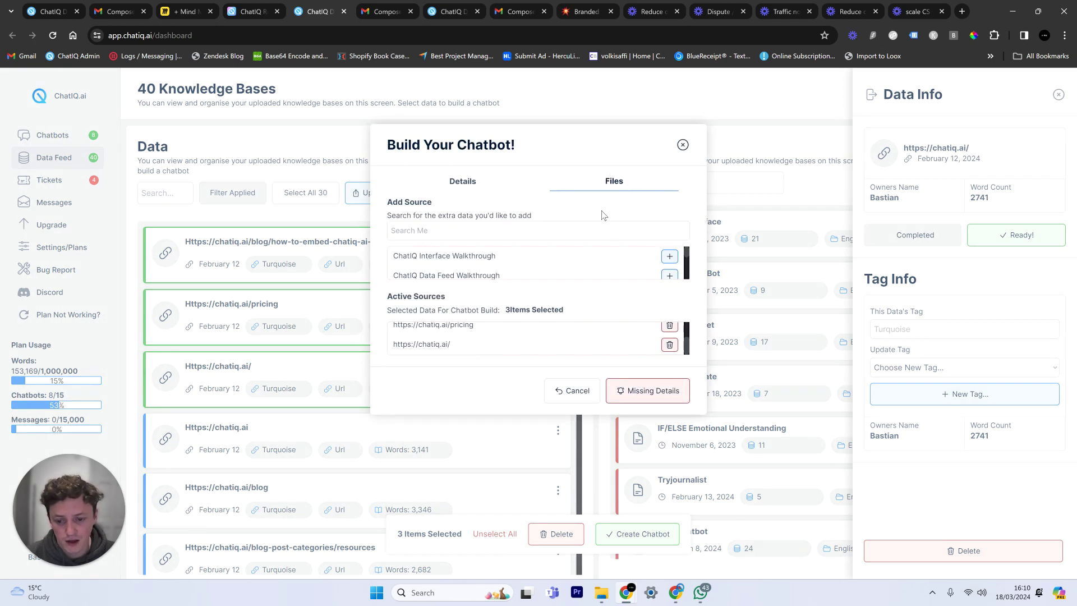
pyautogui.click(683, 145)
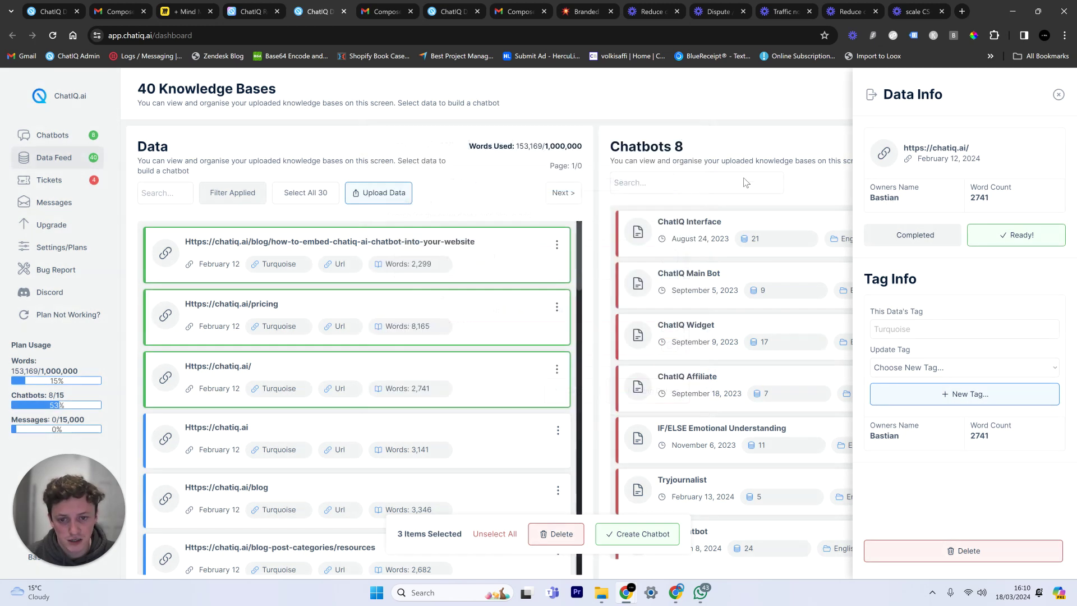
pyautogui.click(1059, 95)
pyautogui.click(489, 538)
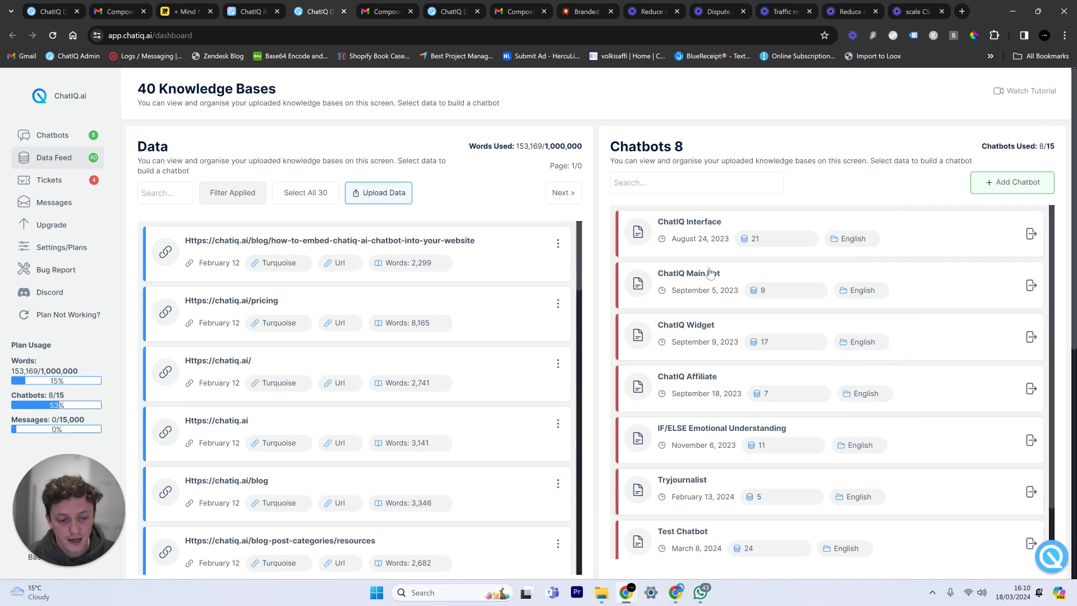
# Step: Open ChatIQ Main Bot's Design tab in the Chatbot Playground
pyautogui.click(1027, 287)
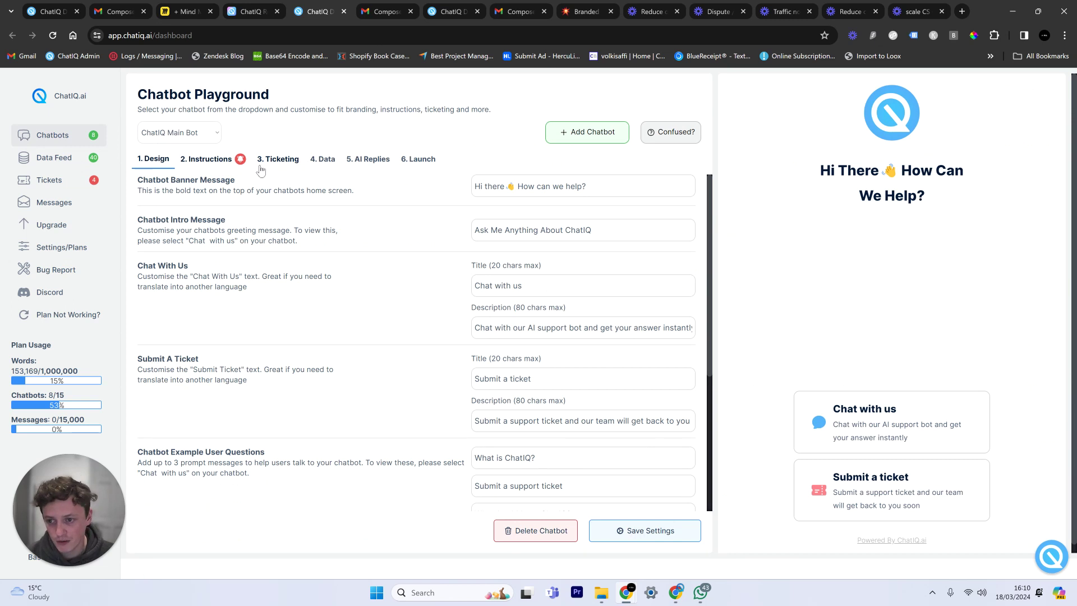
pyautogui.scroll(-5, 705, 292)
pyautogui.scroll(6, 715, 351)
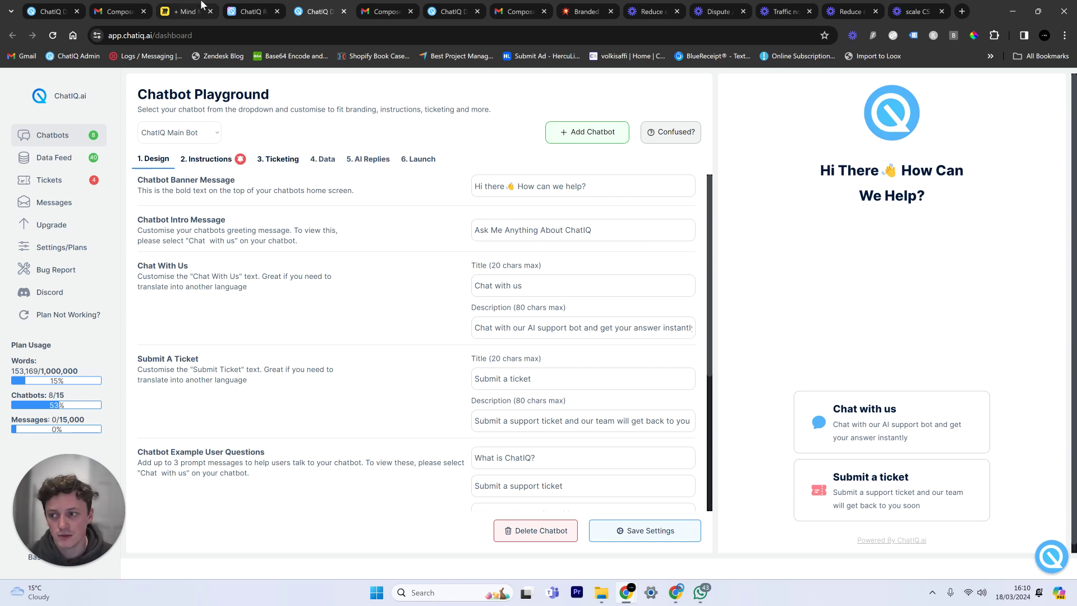
# Step: On the Market Research board, nudge the churn questions and churn chart slightly down-right
pyautogui.click(185, 11)
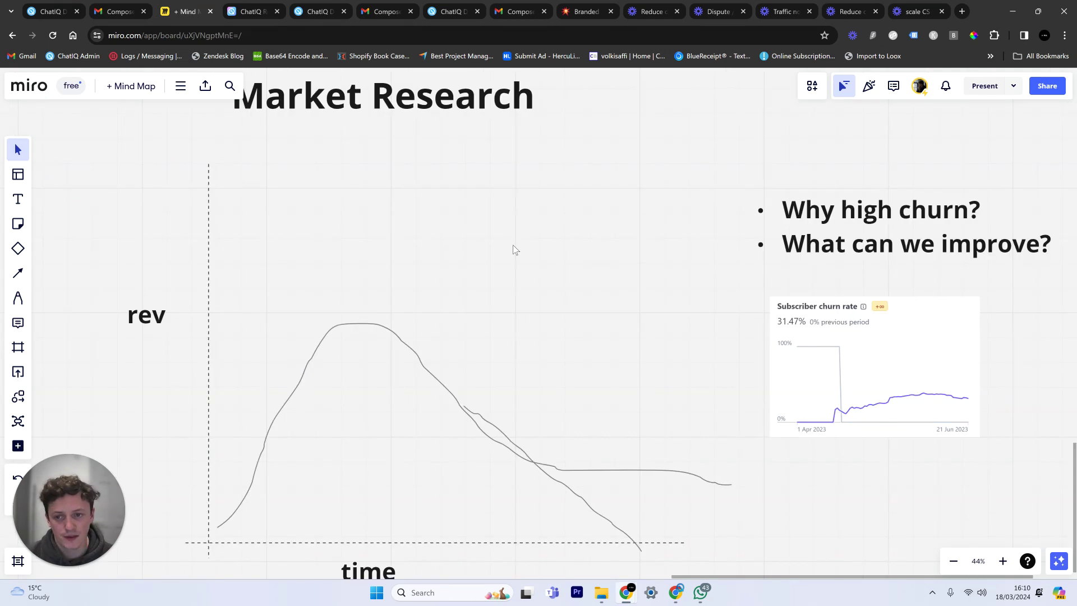
pyautogui.scroll(-3, 649, 252)
pyautogui.moveTo(900, 155); pyautogui.dragTo(716, 457)
pyautogui.moveTo(870, 404); pyautogui.dragTo(890, 412)
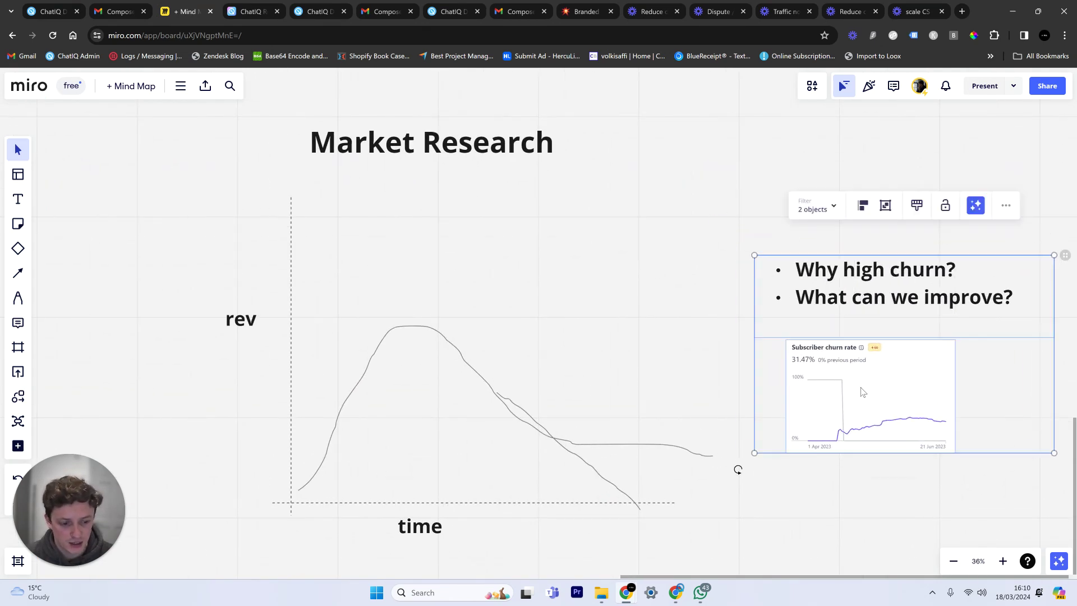
pyautogui.click(718, 287)
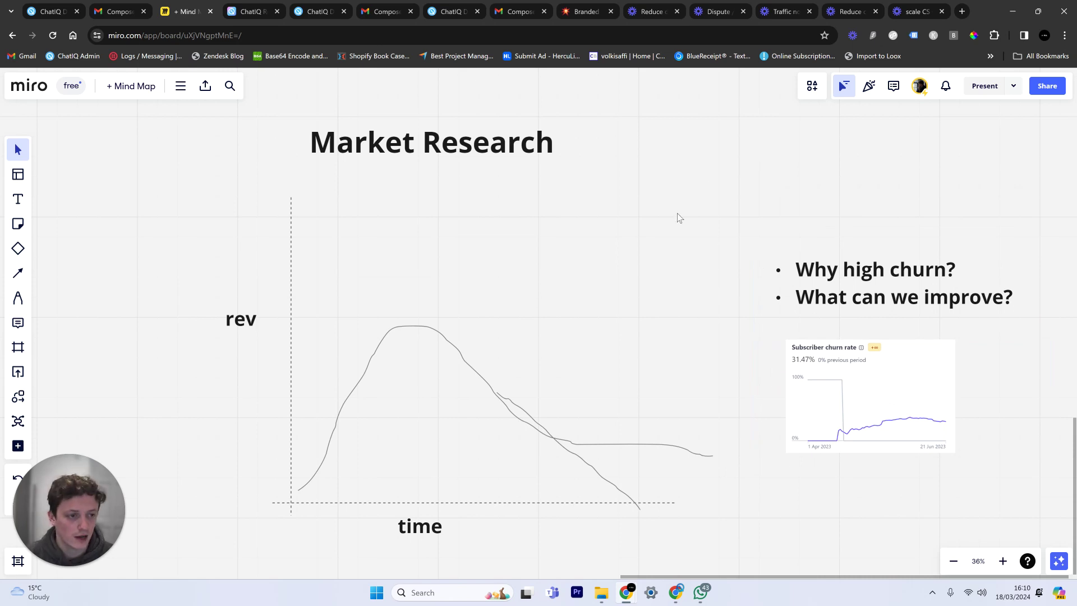
# Step: Delete the steeper falling line and pen-draw an upward curve, a loop at the low point and an arrow
pyautogui.hscroll(3, 617, 225)
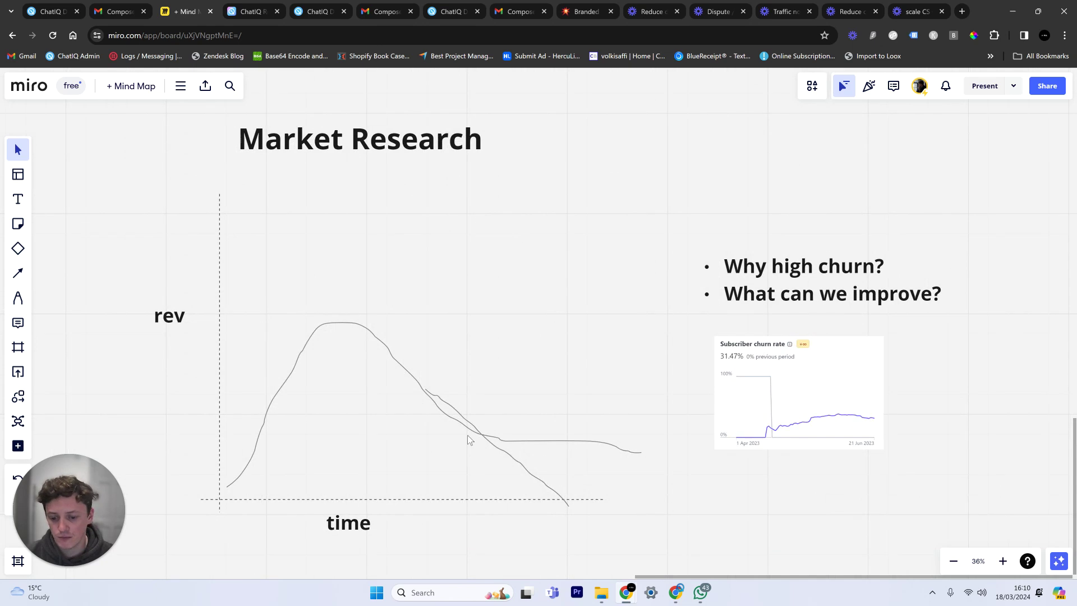
pyautogui.click(532, 475)
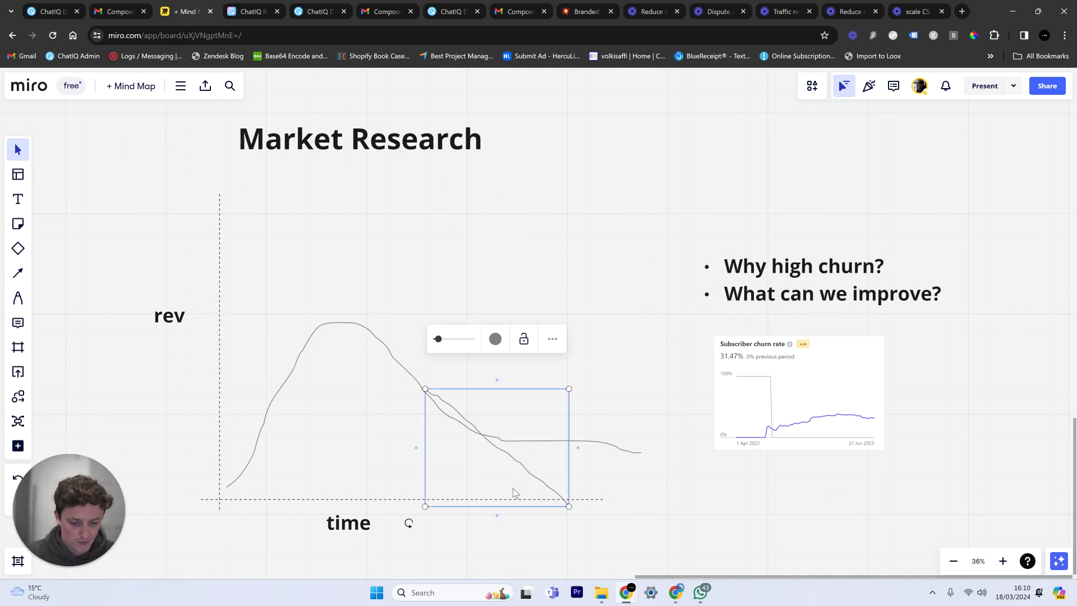
pyautogui.press('Delete')
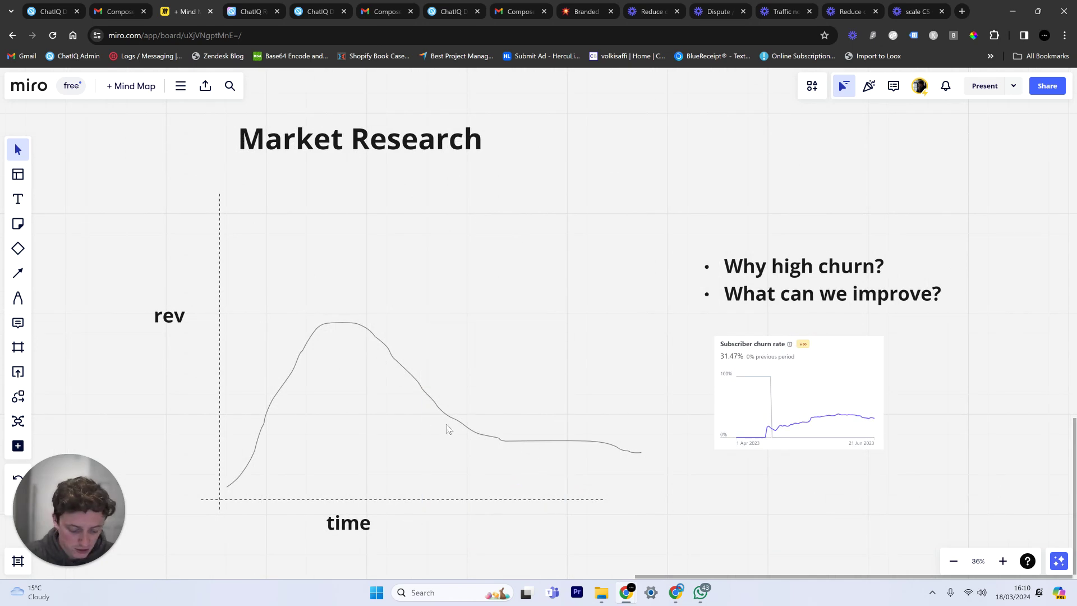
pyautogui.press('p')
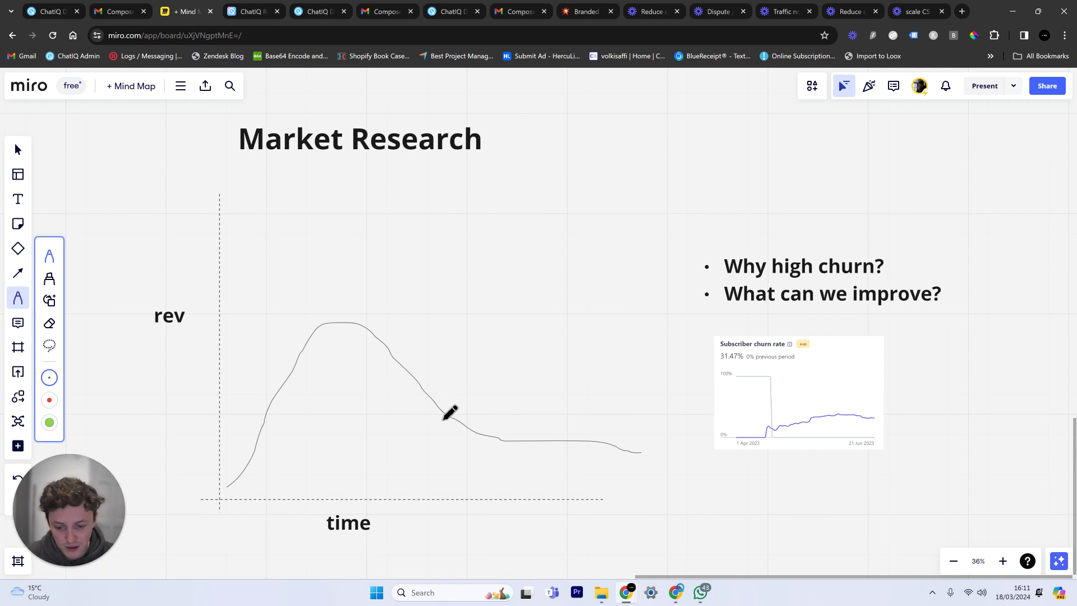
pyautogui.moveTo(502, 440)
pyautogui.mouseDown()
pyautogui.moveTo(568, 442)
pyautogui.moveTo(610, 422)
pyautogui.moveTo(642, 387)
pyautogui.moveTo(636, 378)
pyautogui.moveTo(648, 397)
pyautogui.moveTo(626, 374)
pyautogui.mouseUp()
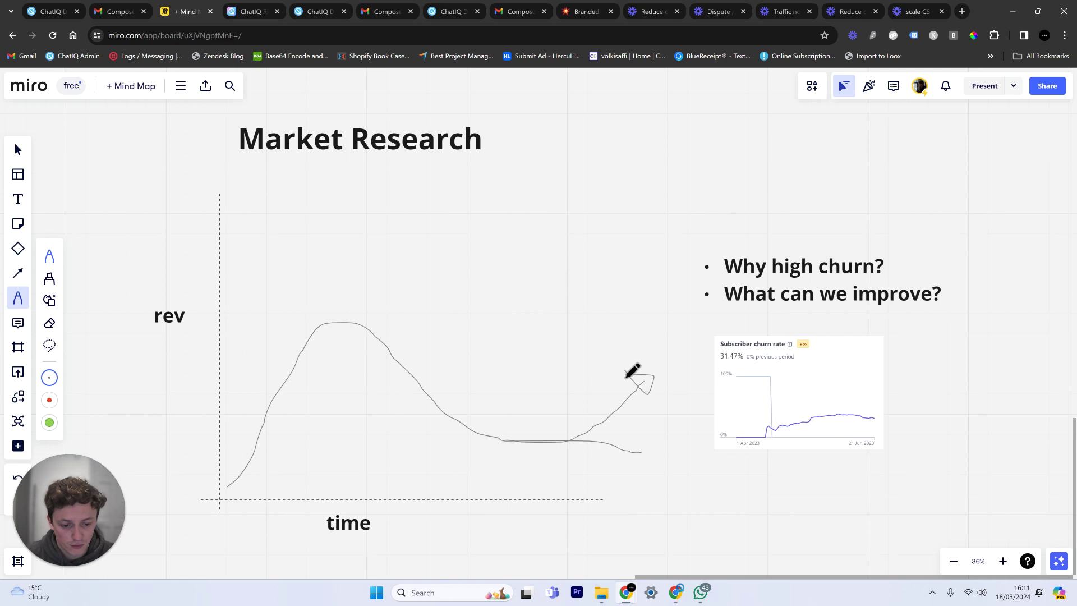
pyautogui.moveTo(587, 425)
pyautogui.mouseDown()
pyautogui.moveTo(554, 447)
pyautogui.moveTo(580, 429)
pyautogui.mouseUp()
pyautogui.moveTo(548, 331)
pyautogui.mouseDown()
pyautogui.moveTo(550, 399)
pyautogui.moveTo(567, 369)
pyautogui.mouseUp()
# Step: Add a 'ChatIQ.ai' text label above the arrow, then return to the ChatIQ homepage
pyautogui.press('t')
pyautogui.click(538, 287)
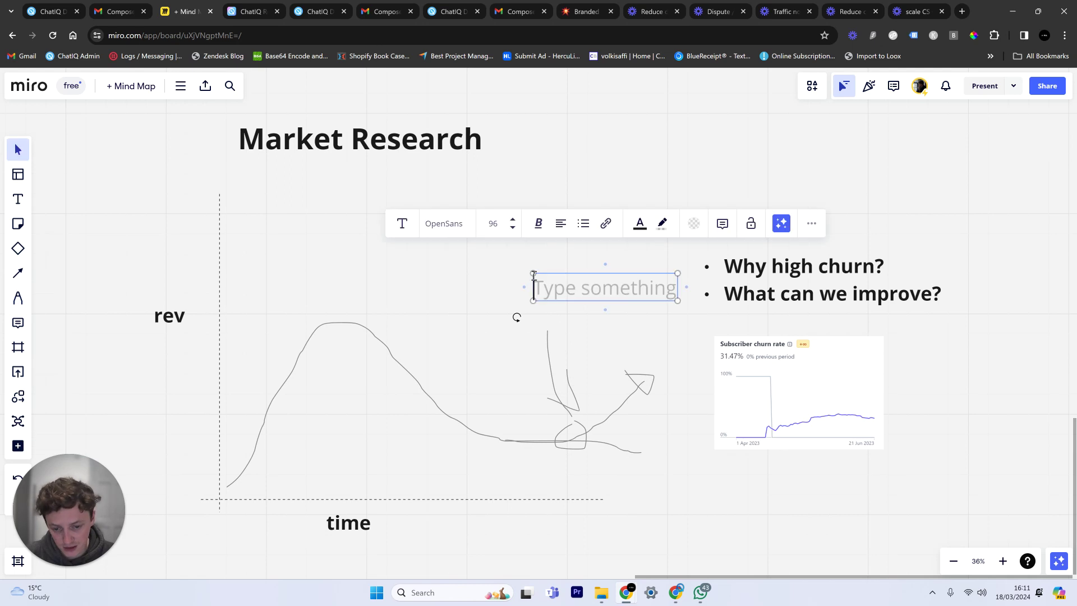
pyautogui.write('ChatIQ.ai')
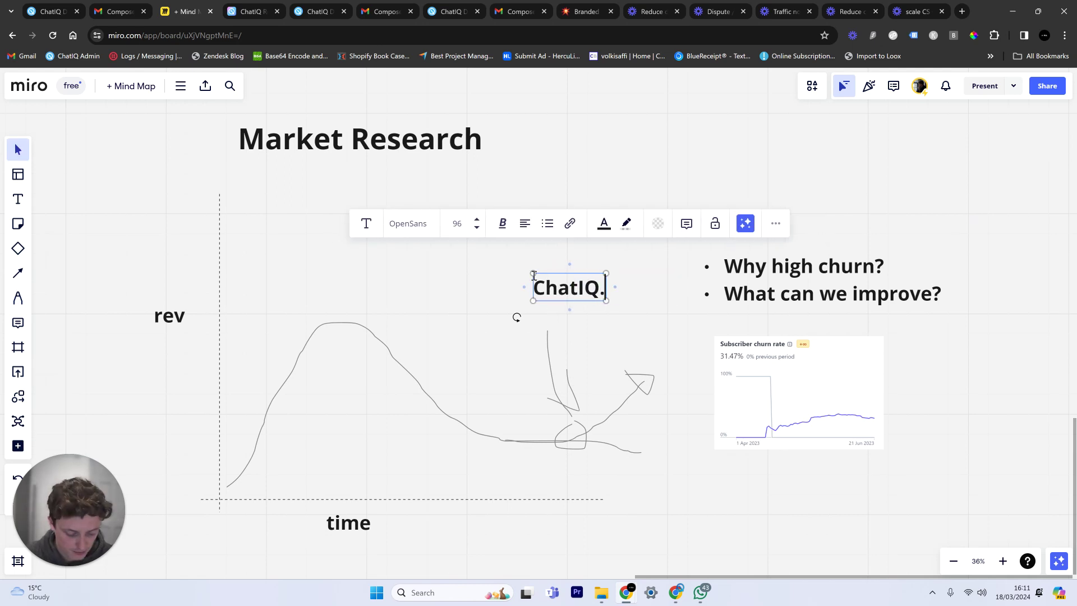
pyautogui.click(495, 296)
pyautogui.moveTo(576, 296); pyautogui.dragTo(541, 314)
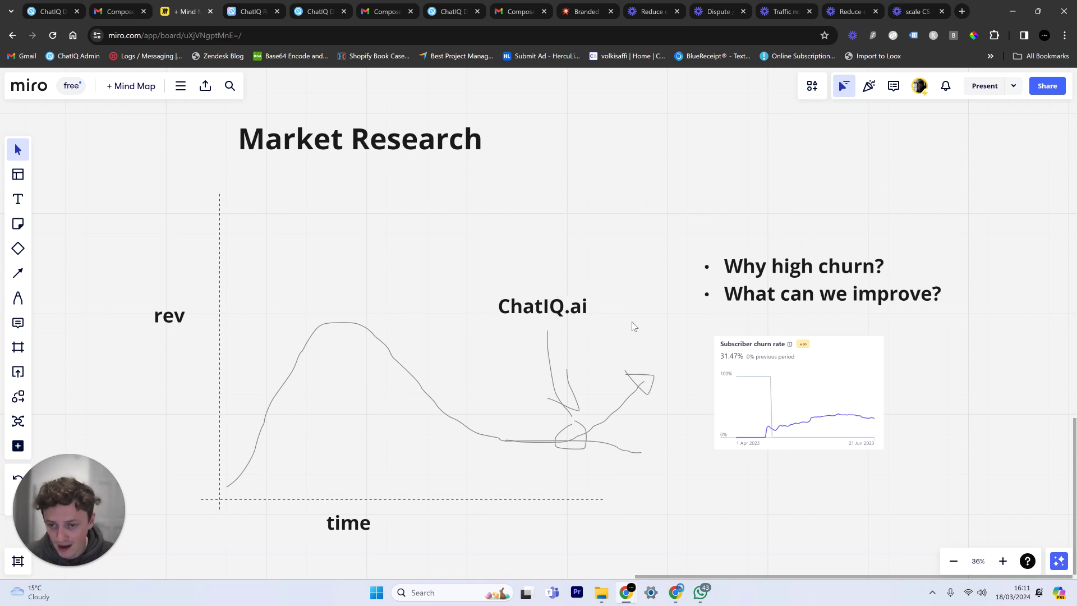
pyautogui.click(272, 6)
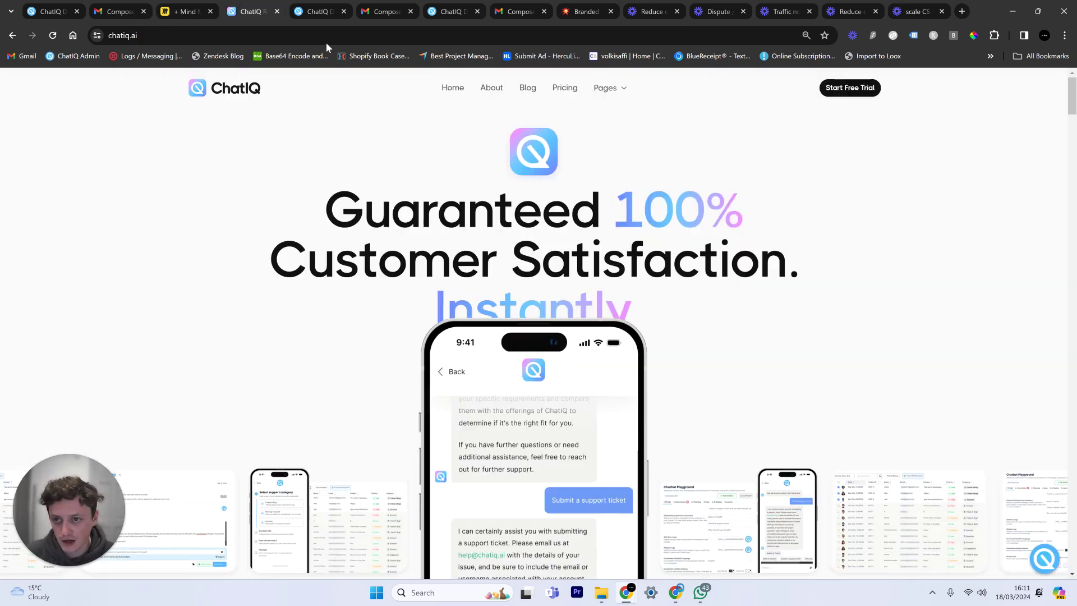